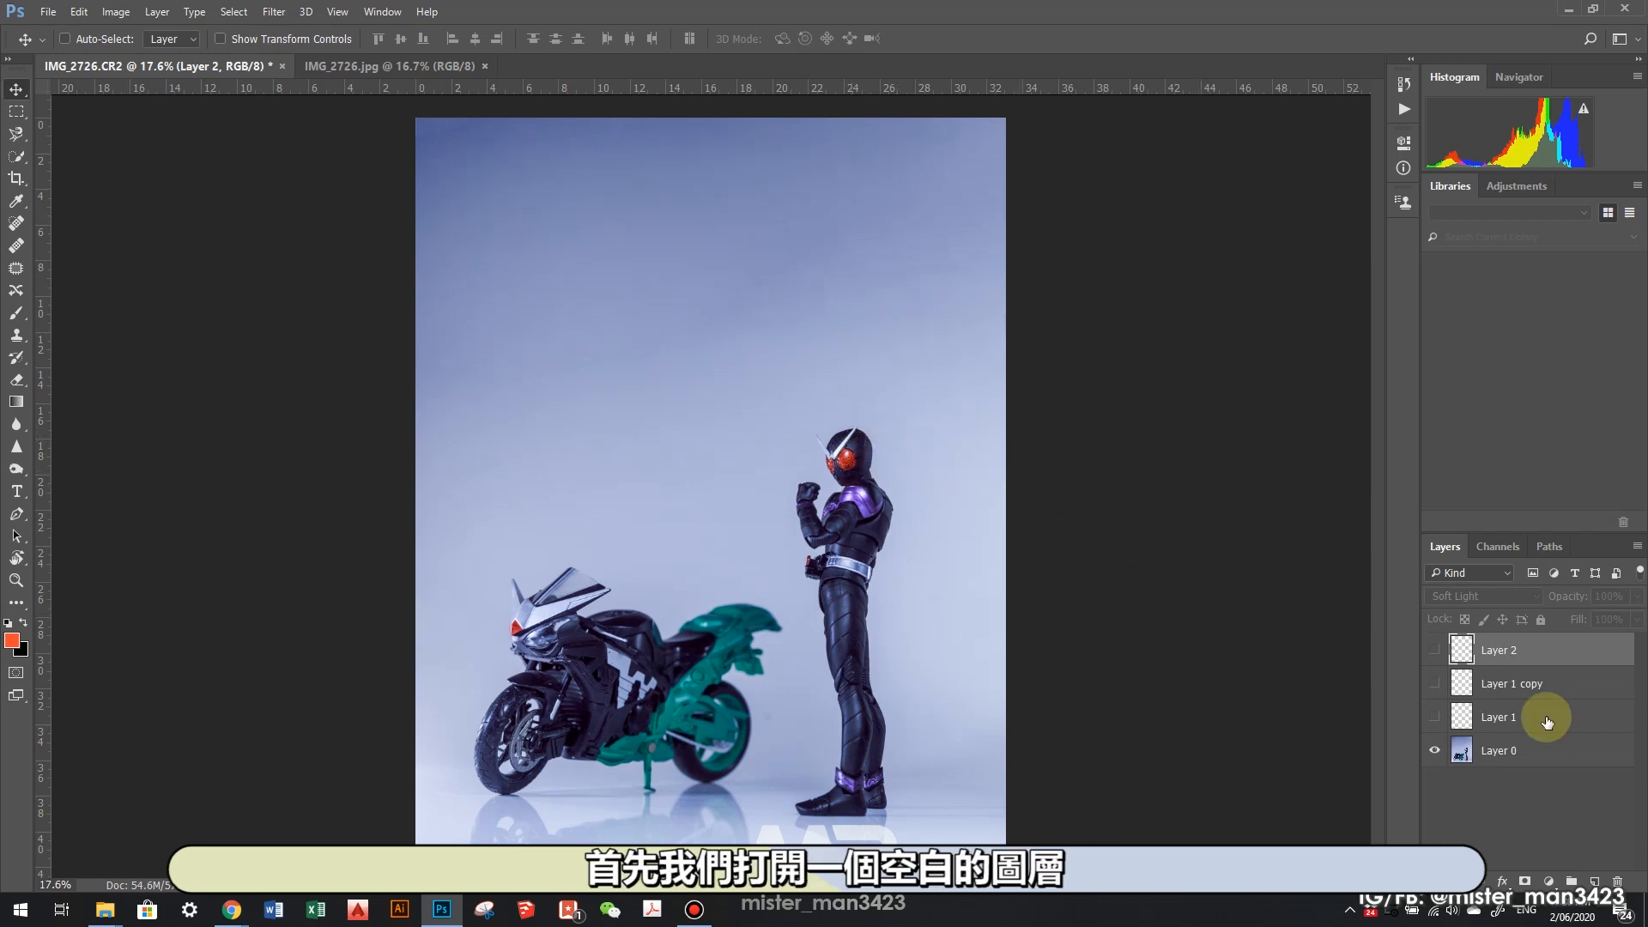
# - Remove the three old retouching layers above Layer 0 and add a new blank layer
pyautogui.hotkey('ctrl', 'alt', 'z')
pyautogui.hotkey('ctrl', 'alt', 'z')
pyautogui.hotkey('ctrl', 'alt', 'z')
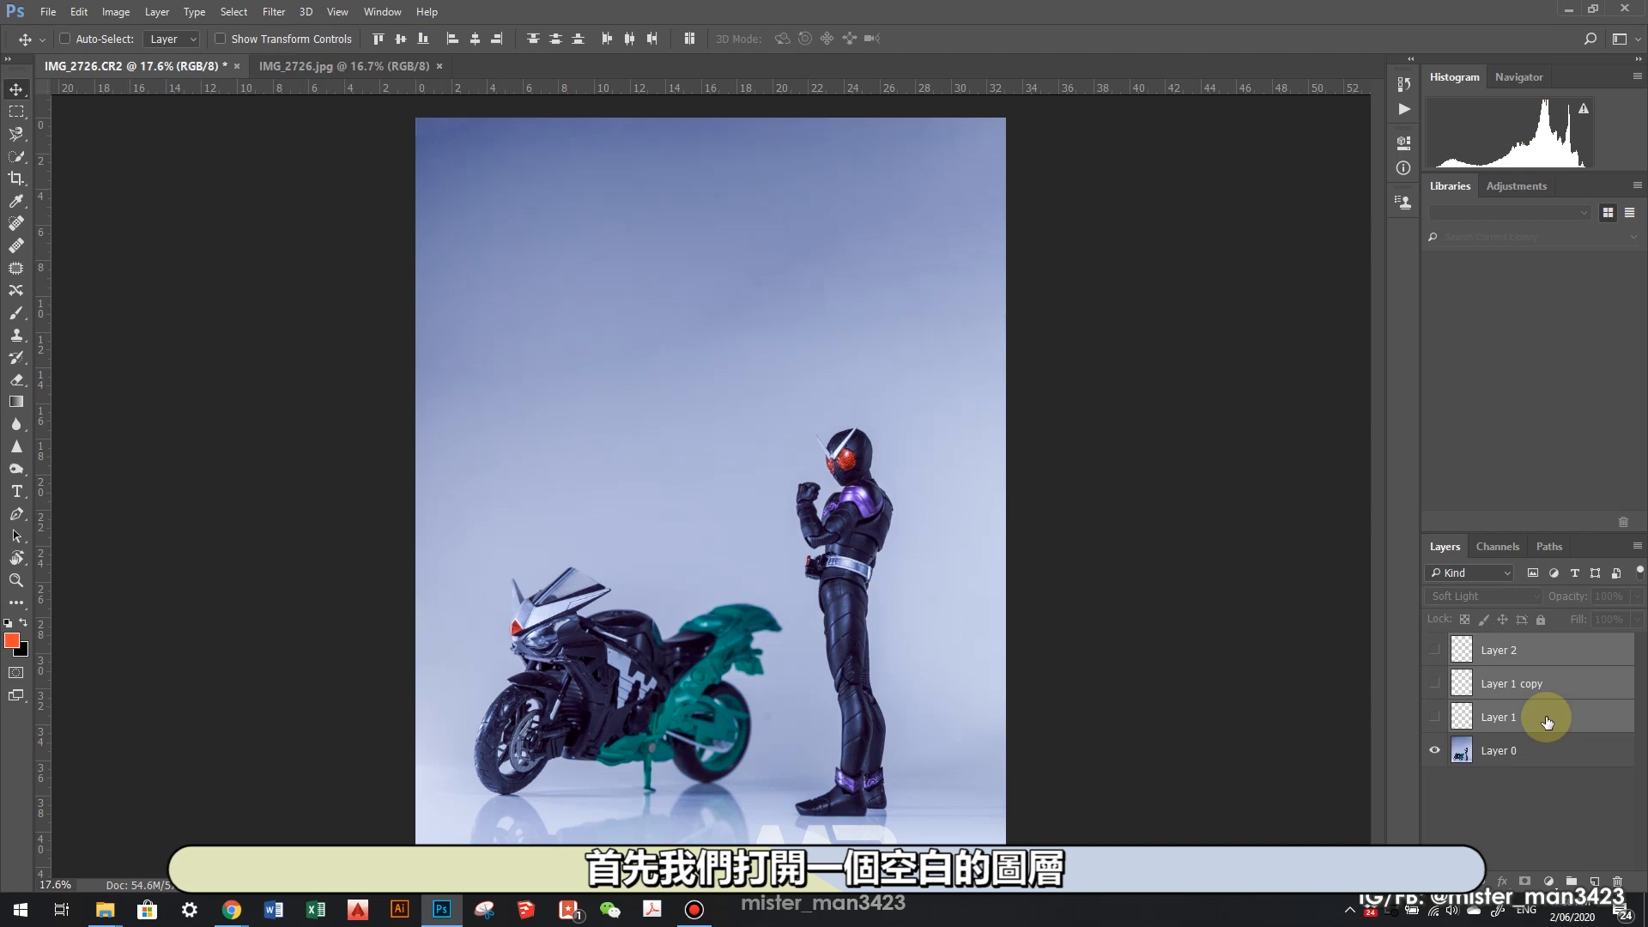
pyautogui.click(1593, 881)
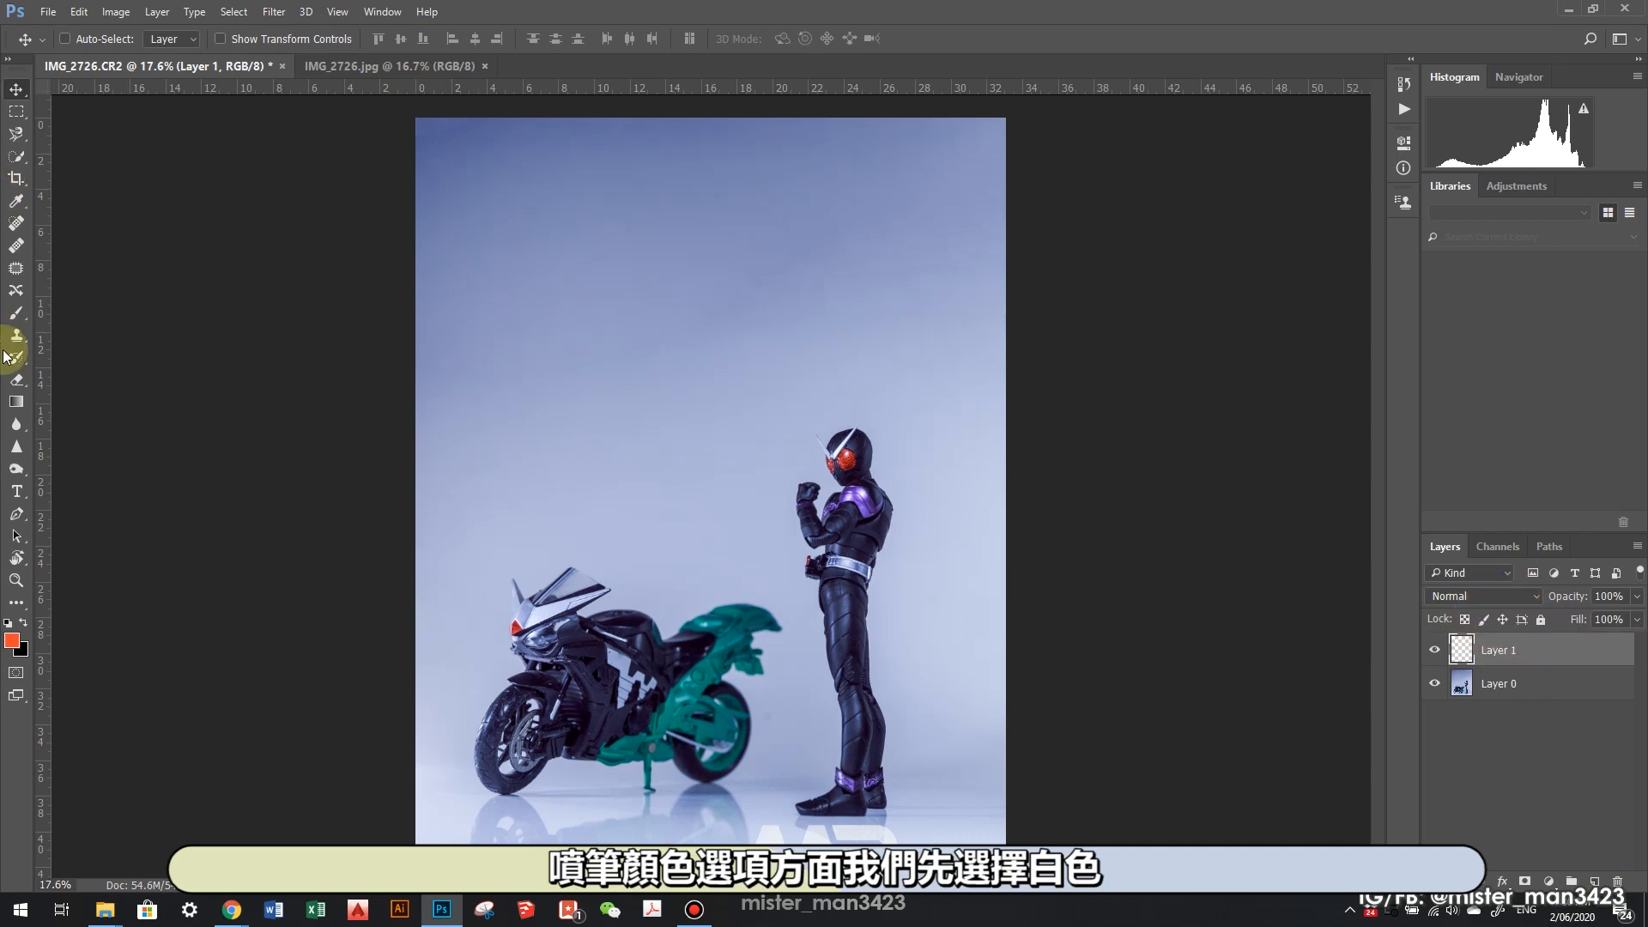
# - Set the foreground colour to pure white
pyautogui.click(11, 642)
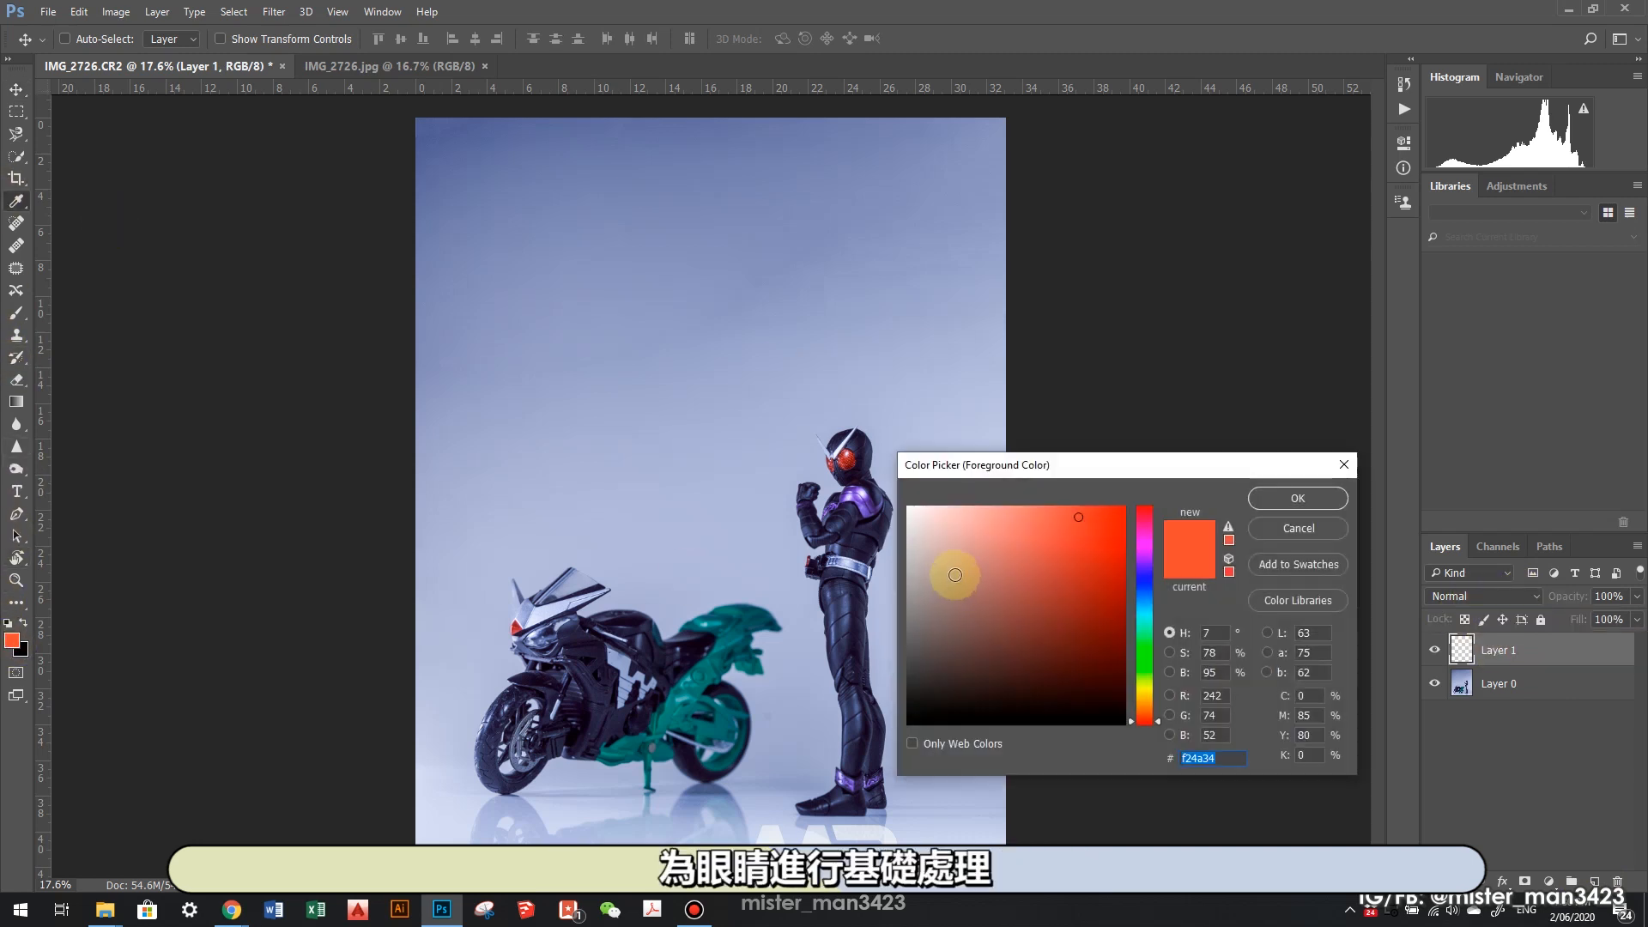
pyautogui.moveTo(950, 559); pyautogui.dragTo(836, 486)
pyautogui.click(1297, 498)
pyautogui.press('v')
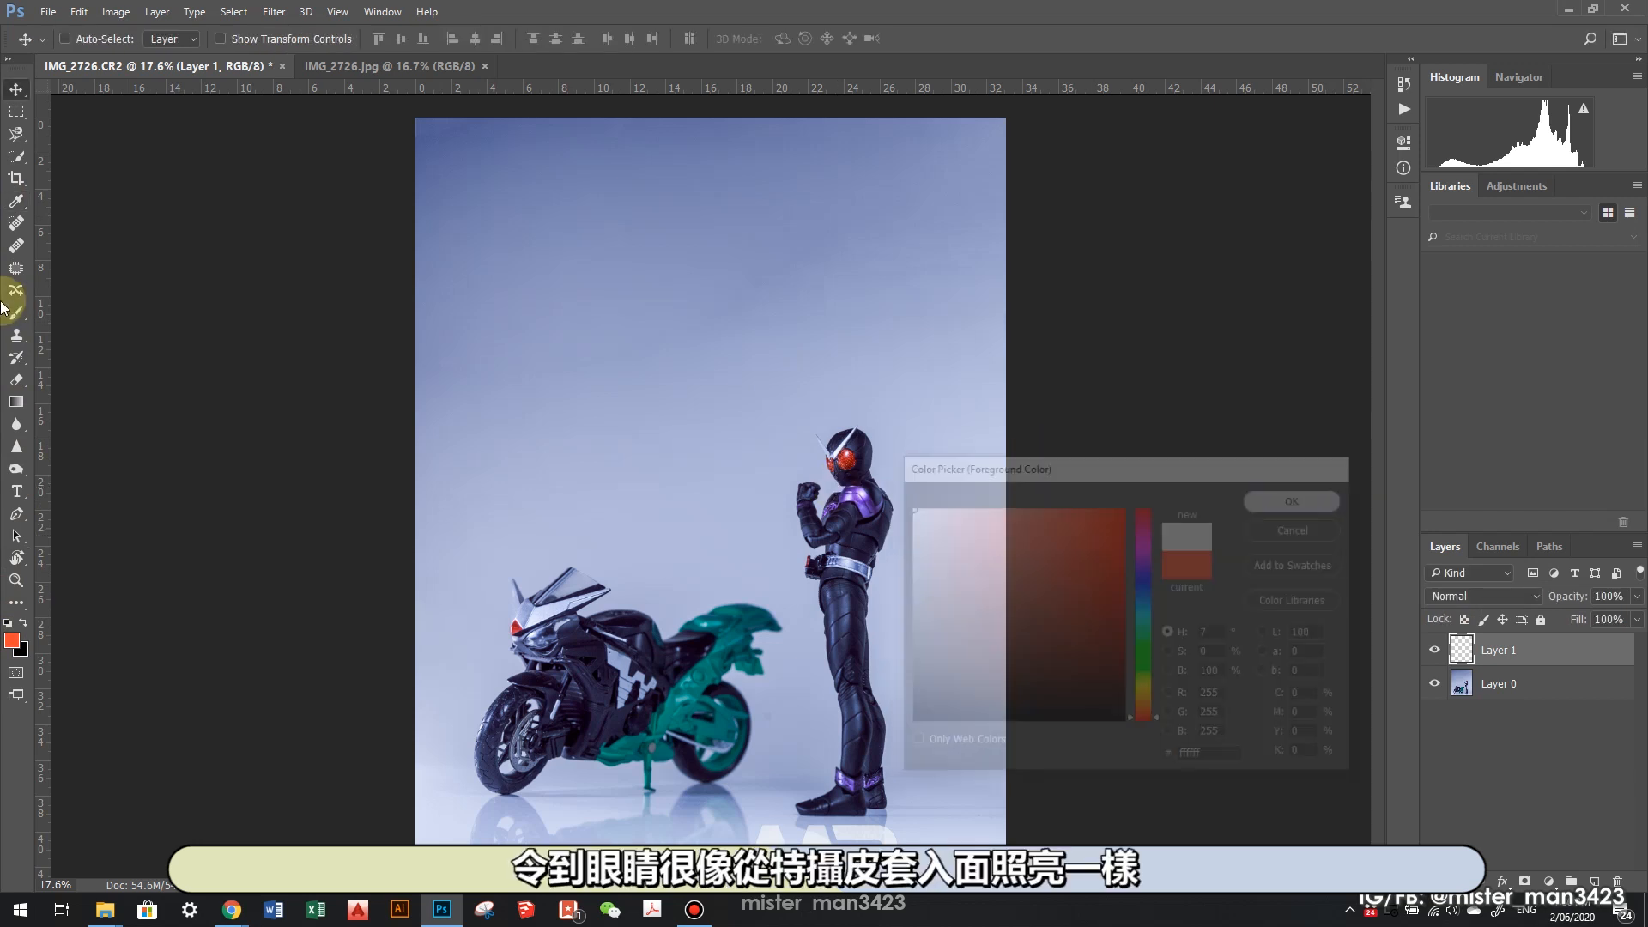
# - Paint soft white over both of the figure's eyes with the Brush at 36% opacity, using 83 px and 40 px sizes
pyautogui.click(16, 314)
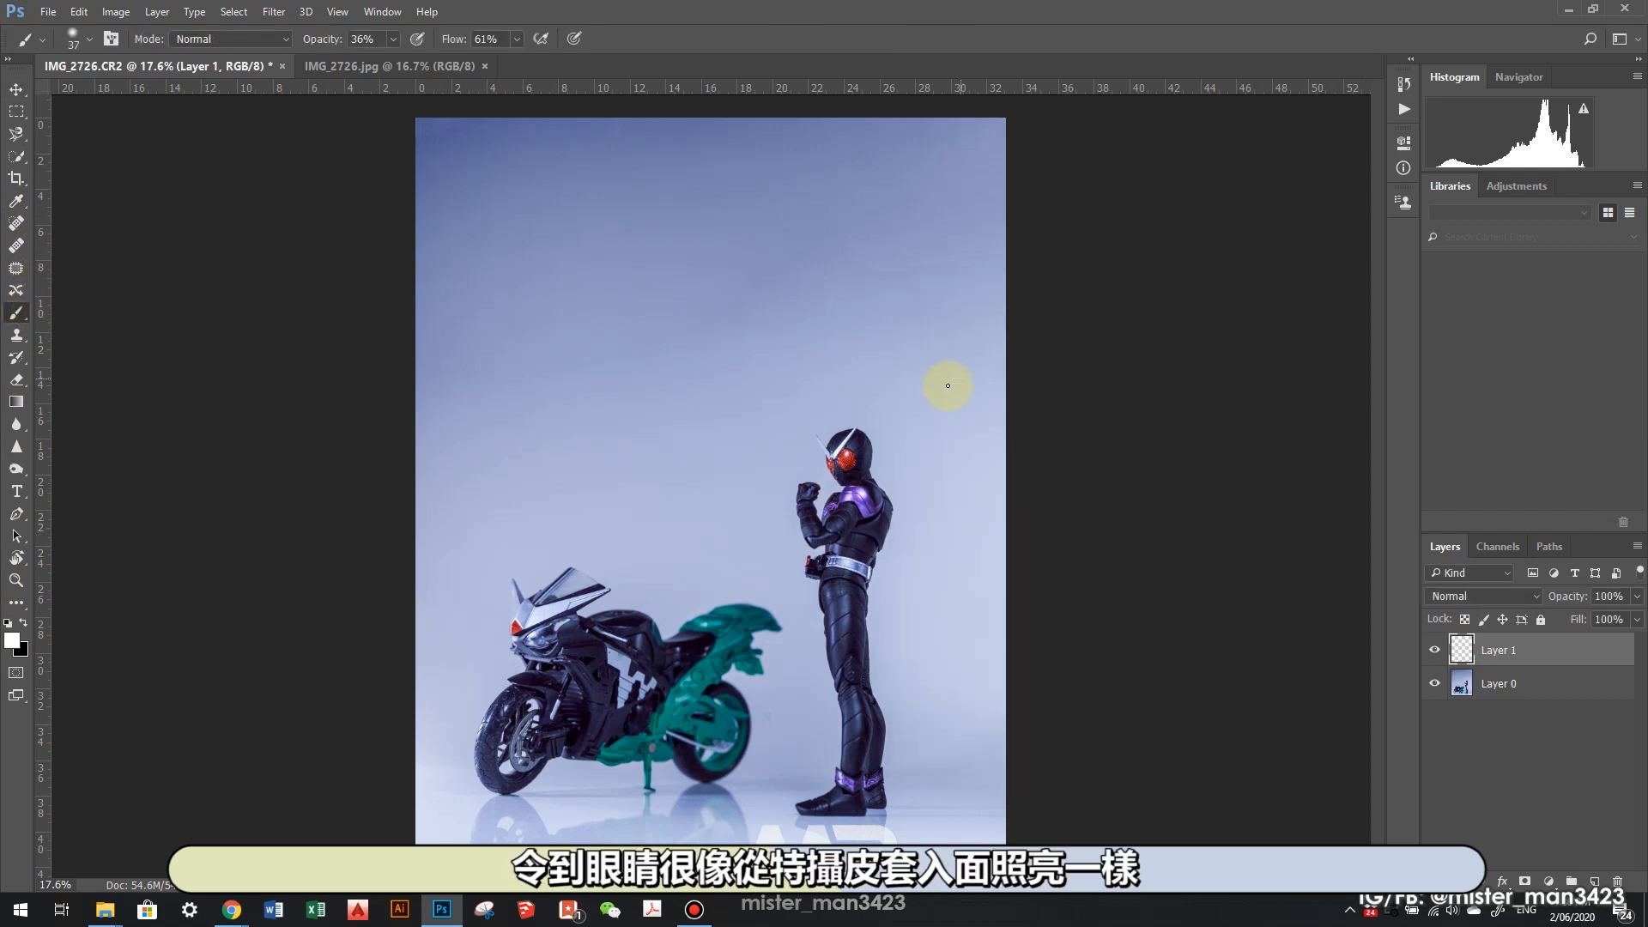
pyautogui.scroll(4, 822, 453)
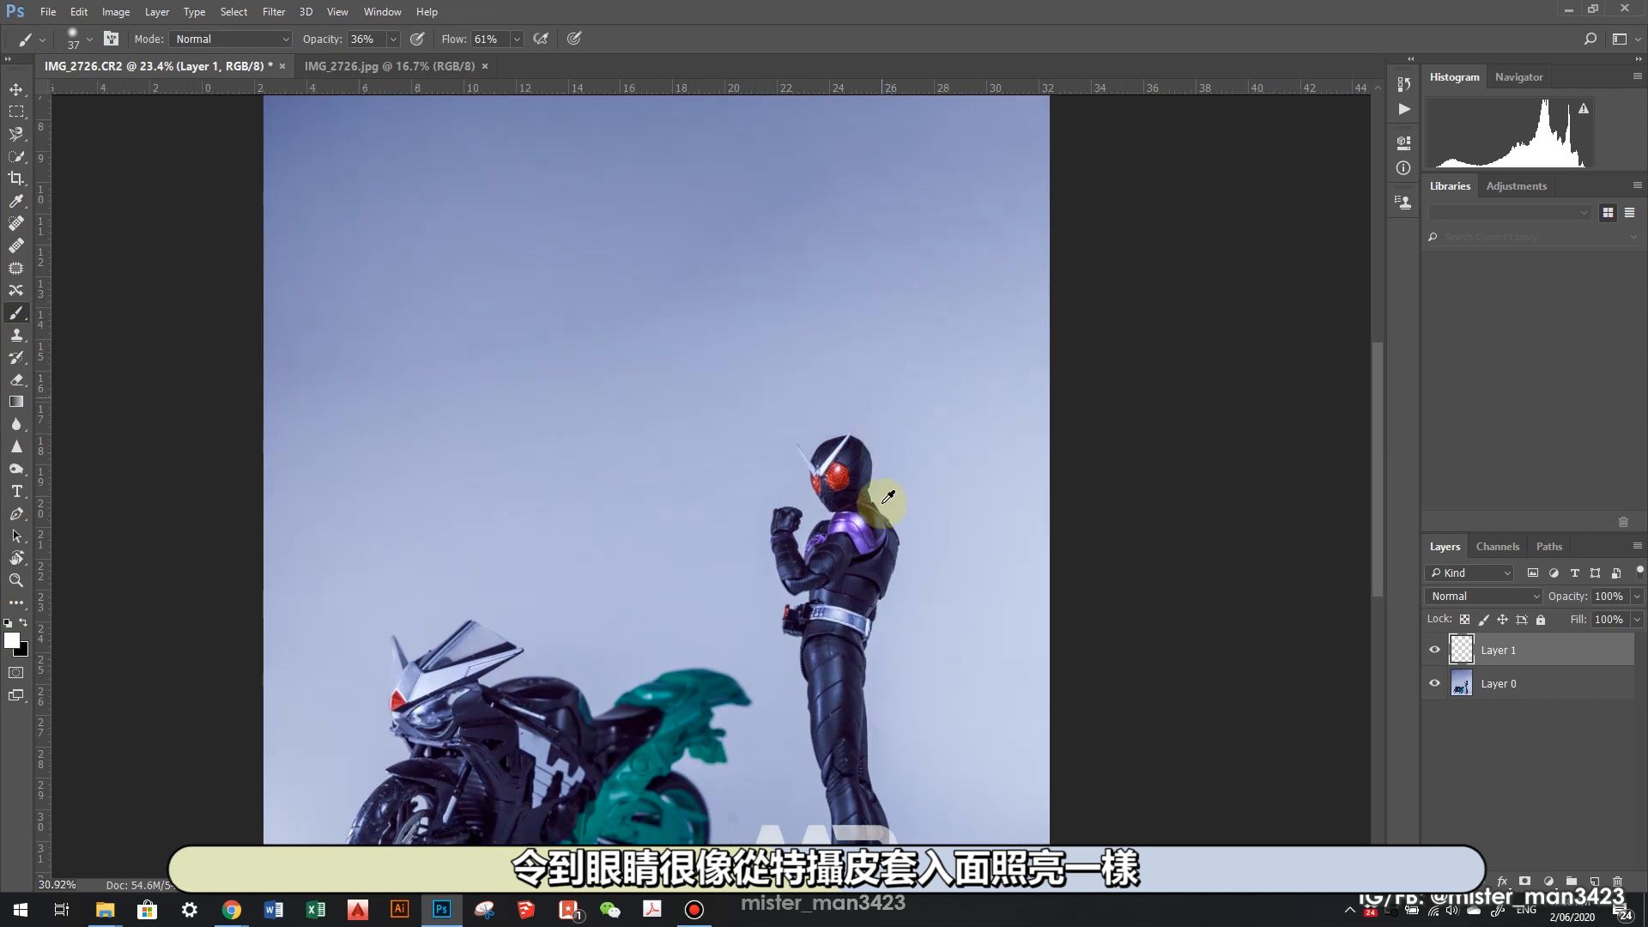
pyautogui.scroll(3, 822, 452)
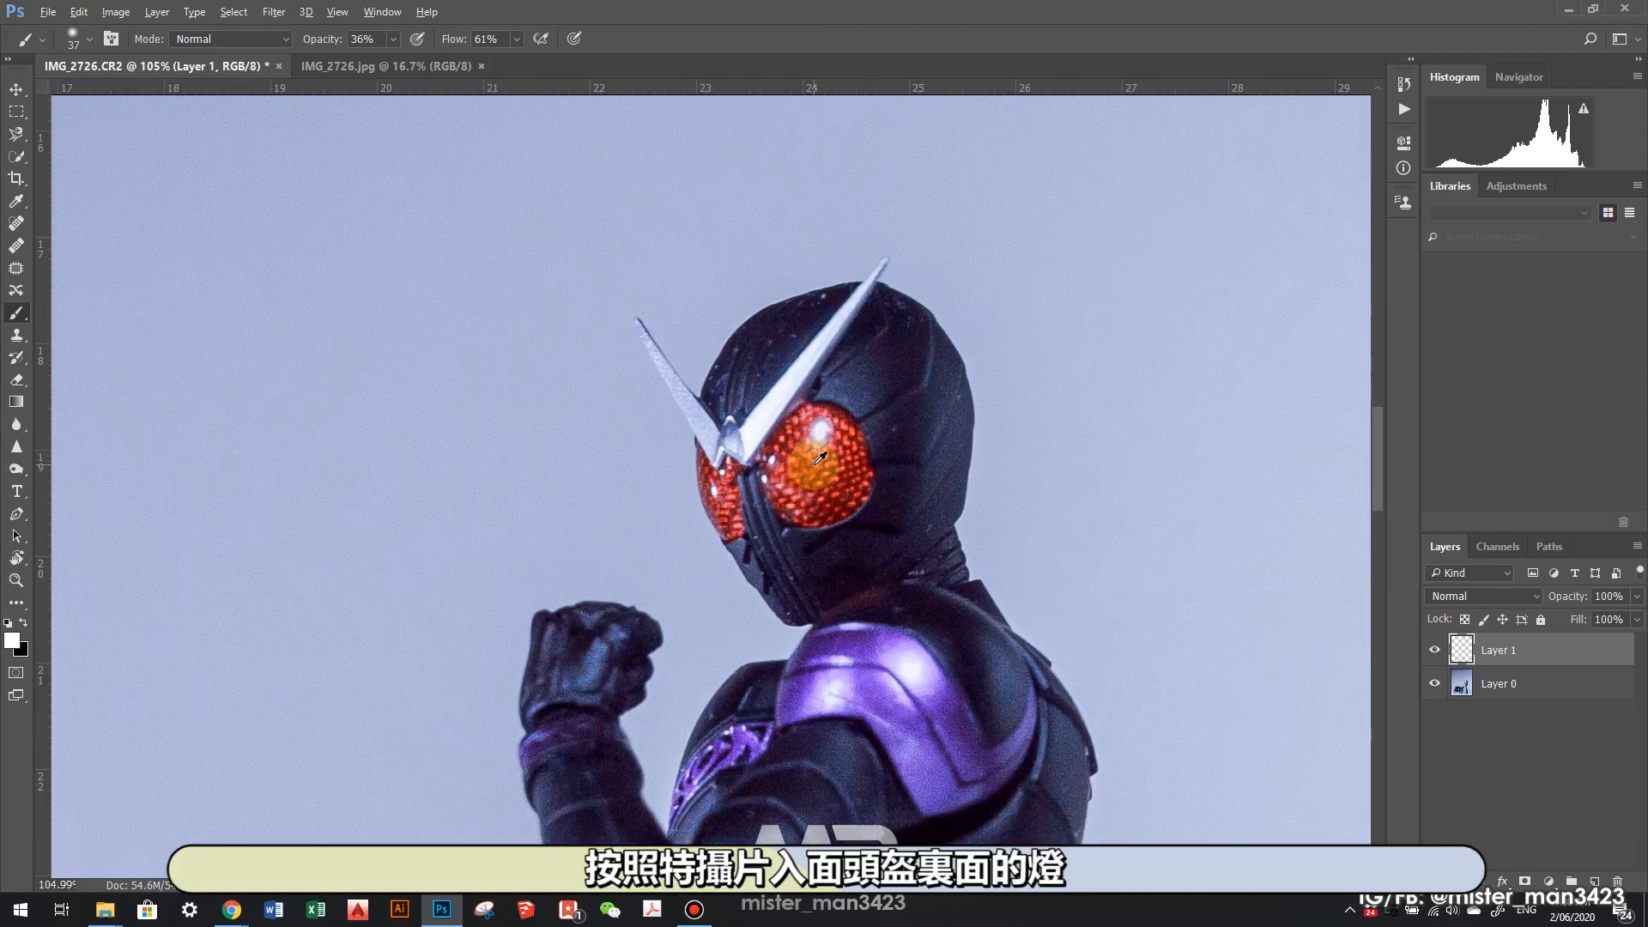
pyautogui.scroll(-1, 819, 457)
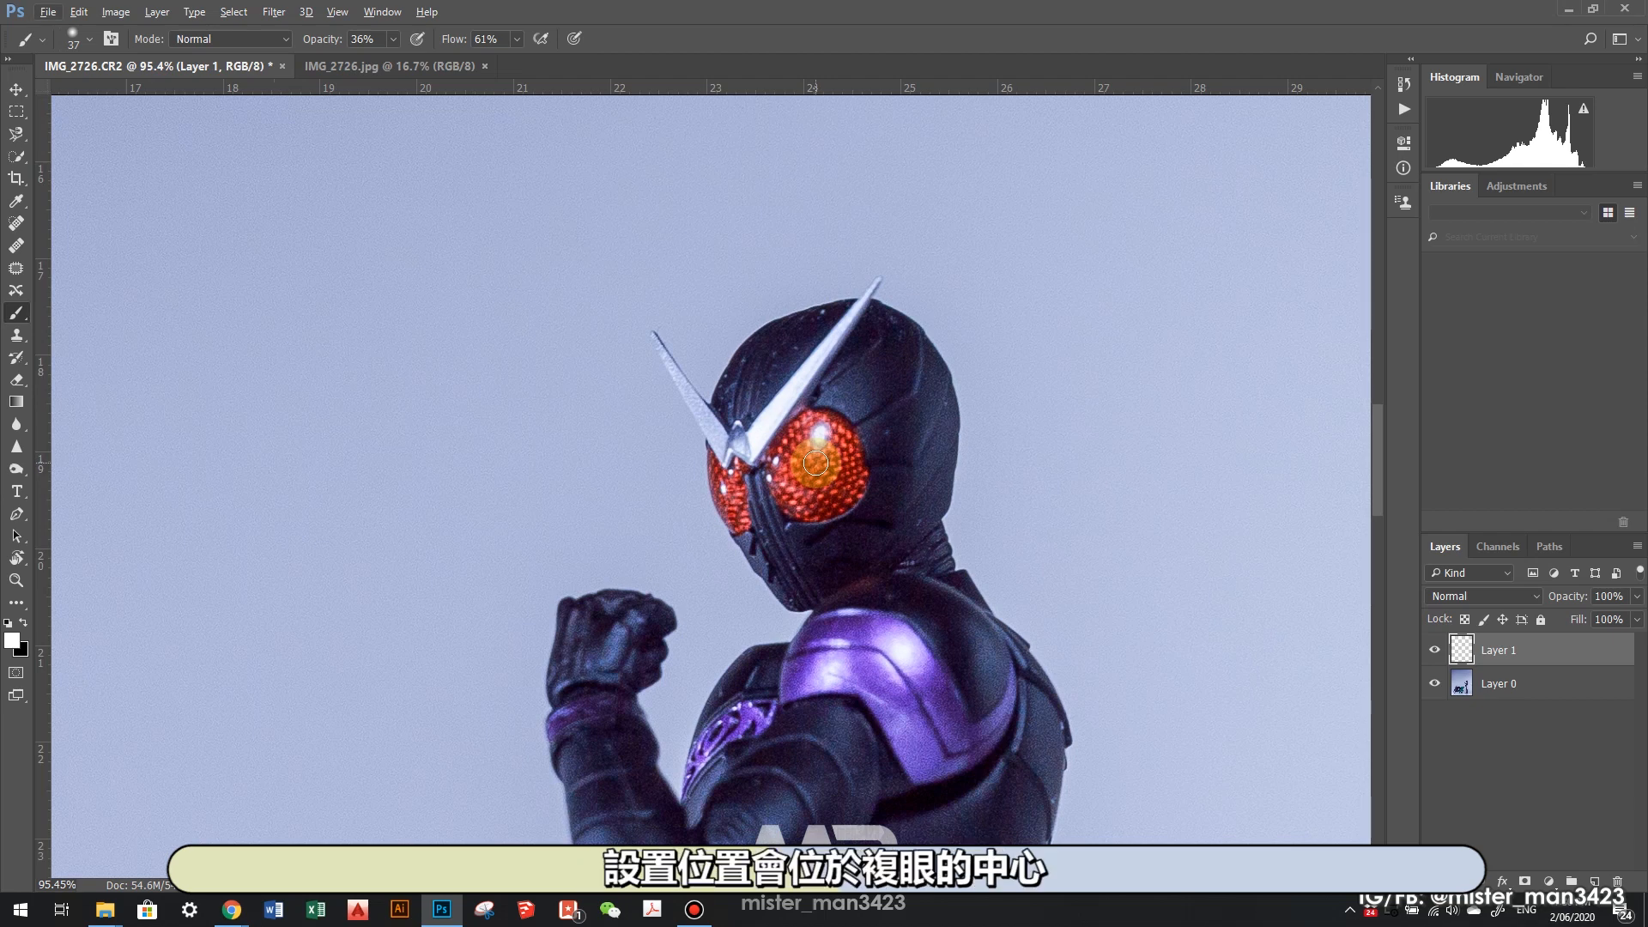
pyautogui.moveTo(829, 466)
pyautogui.mouseDown()
pyautogui.moveTo(844, 462)
pyautogui.moveTo(825, 468)
pyautogui.mouseUp()
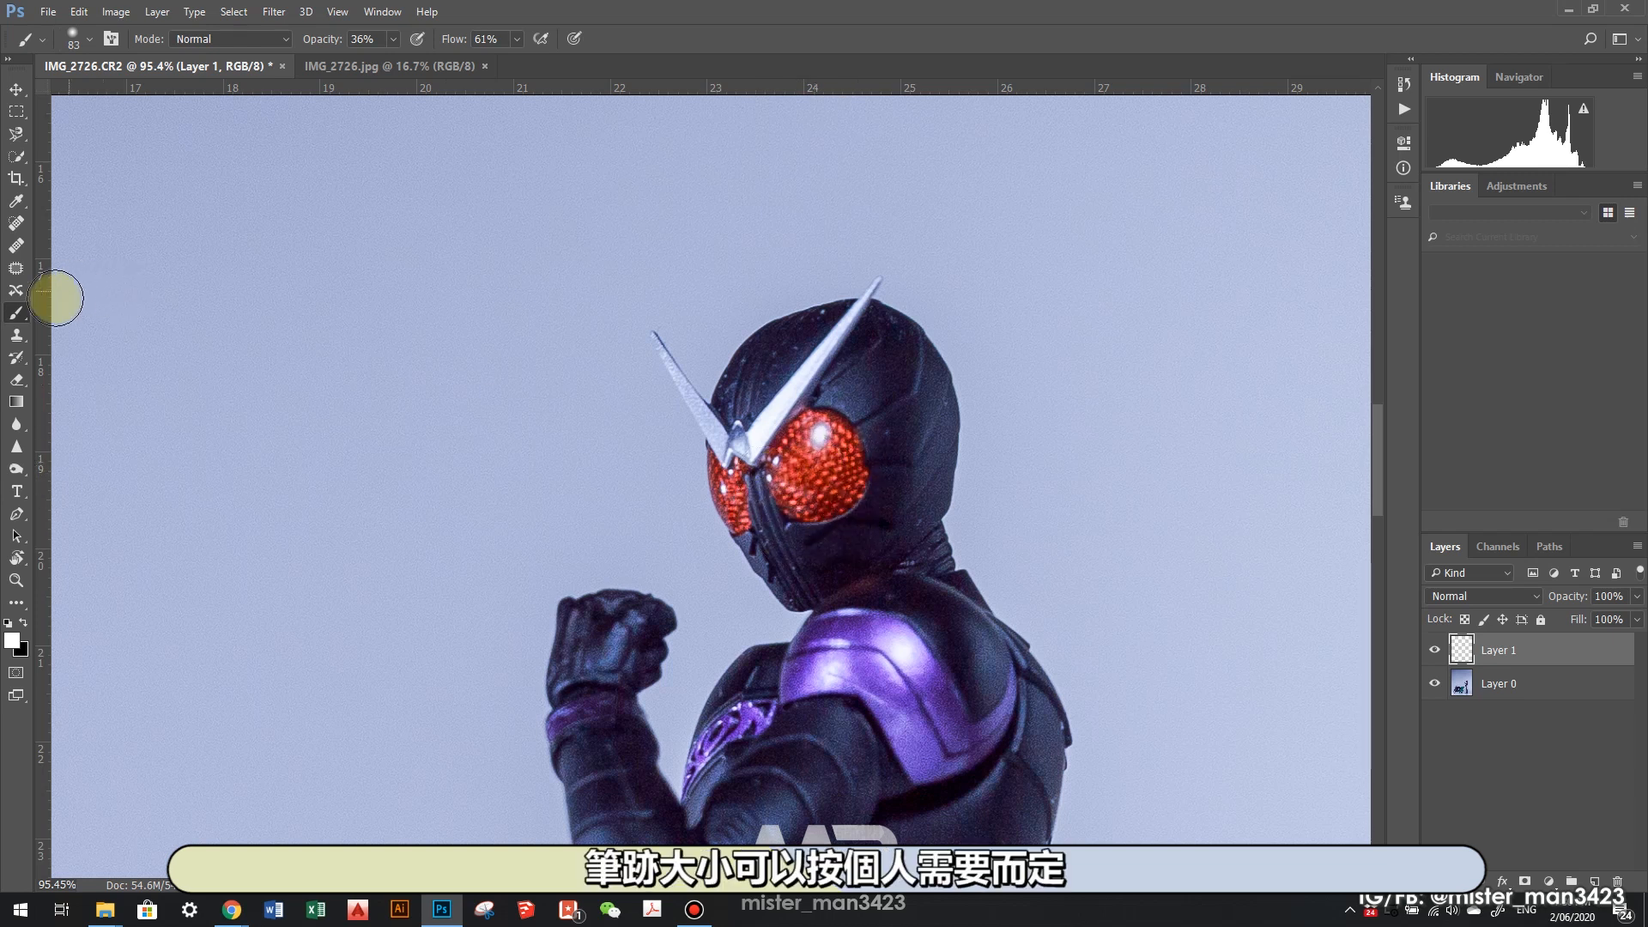
pyautogui.click(90, 40)
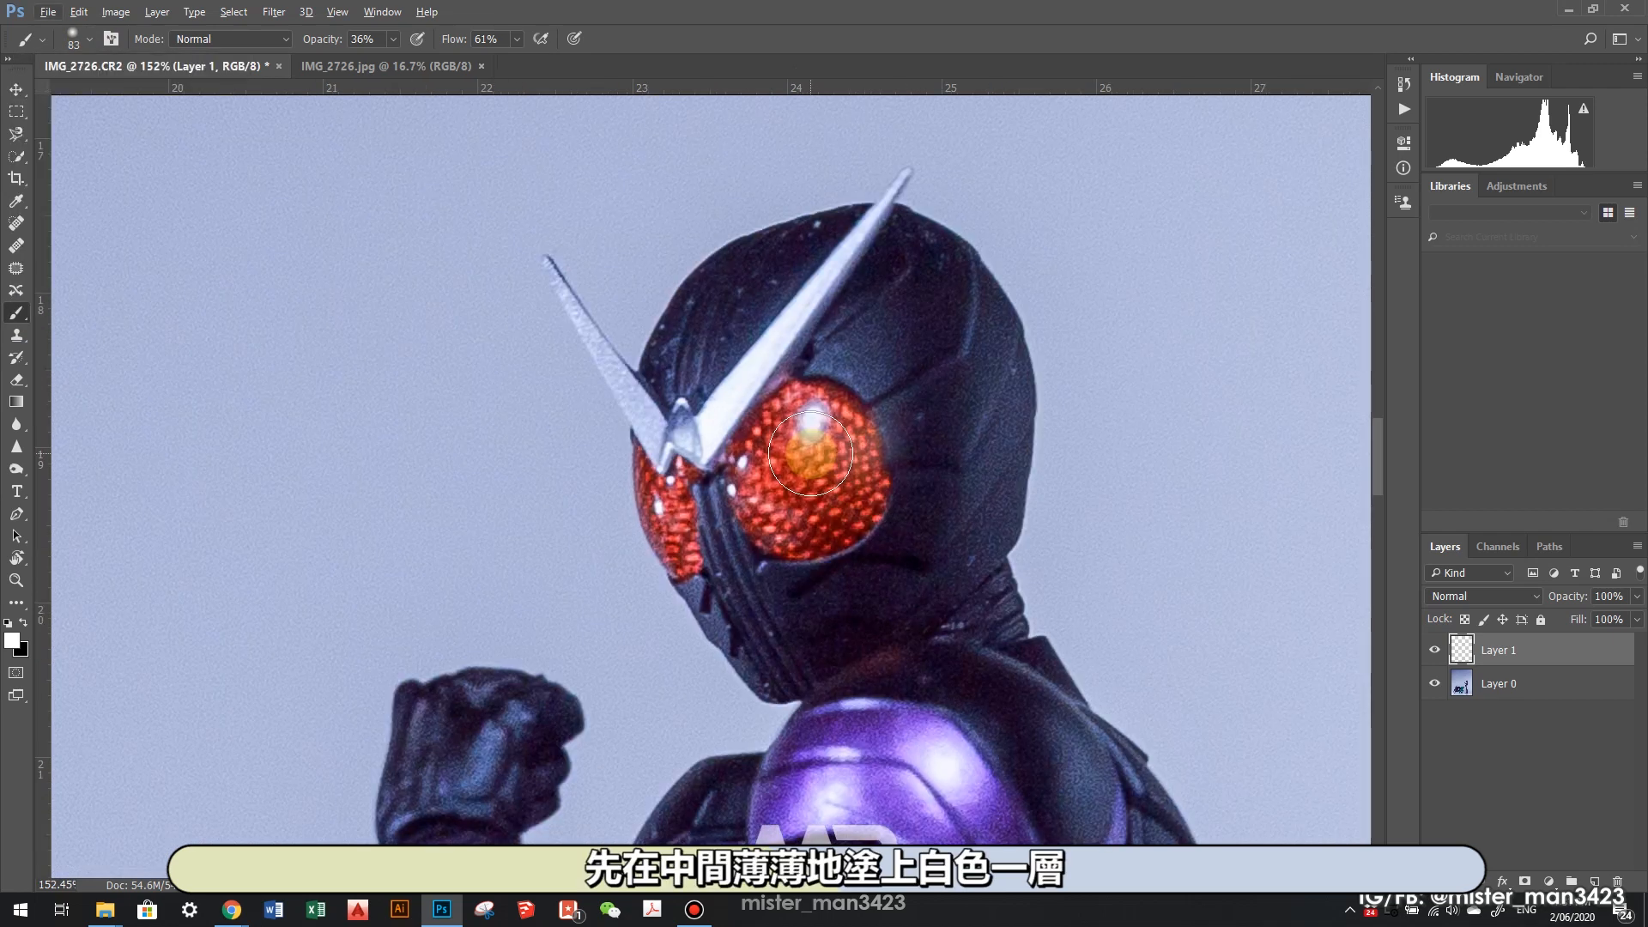
pyautogui.moveTo(811, 463)
pyautogui.mouseDown()
pyautogui.moveTo(791, 495)
pyautogui.moveTo(830, 471)
pyautogui.moveTo(814, 456)
pyautogui.moveTo(785, 481)
pyautogui.moveTo(820, 496)
pyautogui.moveTo(826, 464)
pyautogui.moveTo(801, 469)
pyautogui.moveTo(808, 497)
pyautogui.moveTo(833, 472)
pyautogui.moveTo(797, 466)
pyautogui.moveTo(800, 490)
pyautogui.moveTo(814, 458)
pyautogui.moveTo(800, 484)
pyautogui.moveTo(849, 467)
pyautogui.moveTo(810, 456)
pyautogui.moveTo(813, 477)
pyautogui.moveTo(785, 472)
pyautogui.moveTo(802, 485)
pyautogui.moveTo(811, 452)
pyautogui.moveTo(794, 467)
pyautogui.moveTo(811, 490)
pyautogui.moveTo(816, 456)
pyautogui.moveTo(794, 485)
pyautogui.moveTo(835, 447)
pyautogui.moveTo(792, 473)
pyautogui.moveTo(821, 440)
pyautogui.moveTo(803, 418)
pyautogui.moveTo(762, 417)
pyautogui.moveTo(775, 489)
pyautogui.moveTo(811, 418)
pyautogui.moveTo(779, 421)
pyautogui.moveTo(795, 422)
pyautogui.moveTo(762, 512)
pyautogui.moveTo(827, 533)
pyautogui.moveTo(861, 507)
pyautogui.moveTo(868, 457)
pyautogui.moveTo(809, 413)
pyautogui.moveTo(870, 424)
pyautogui.moveTo(856, 488)
pyautogui.moveTo(824, 509)
pyautogui.moveTo(795, 471)
pyautogui.mouseUp()
pyautogui.moveTo(740, 554)
pyautogui.mouseDown()
pyautogui.moveTo(677, 537)
pyautogui.moveTo(661, 489)
pyautogui.moveTo(668, 532)
pyautogui.moveTo(658, 486)
pyautogui.moveTo(669, 533)
pyautogui.moveTo(645, 472)
pyautogui.mouseUp()
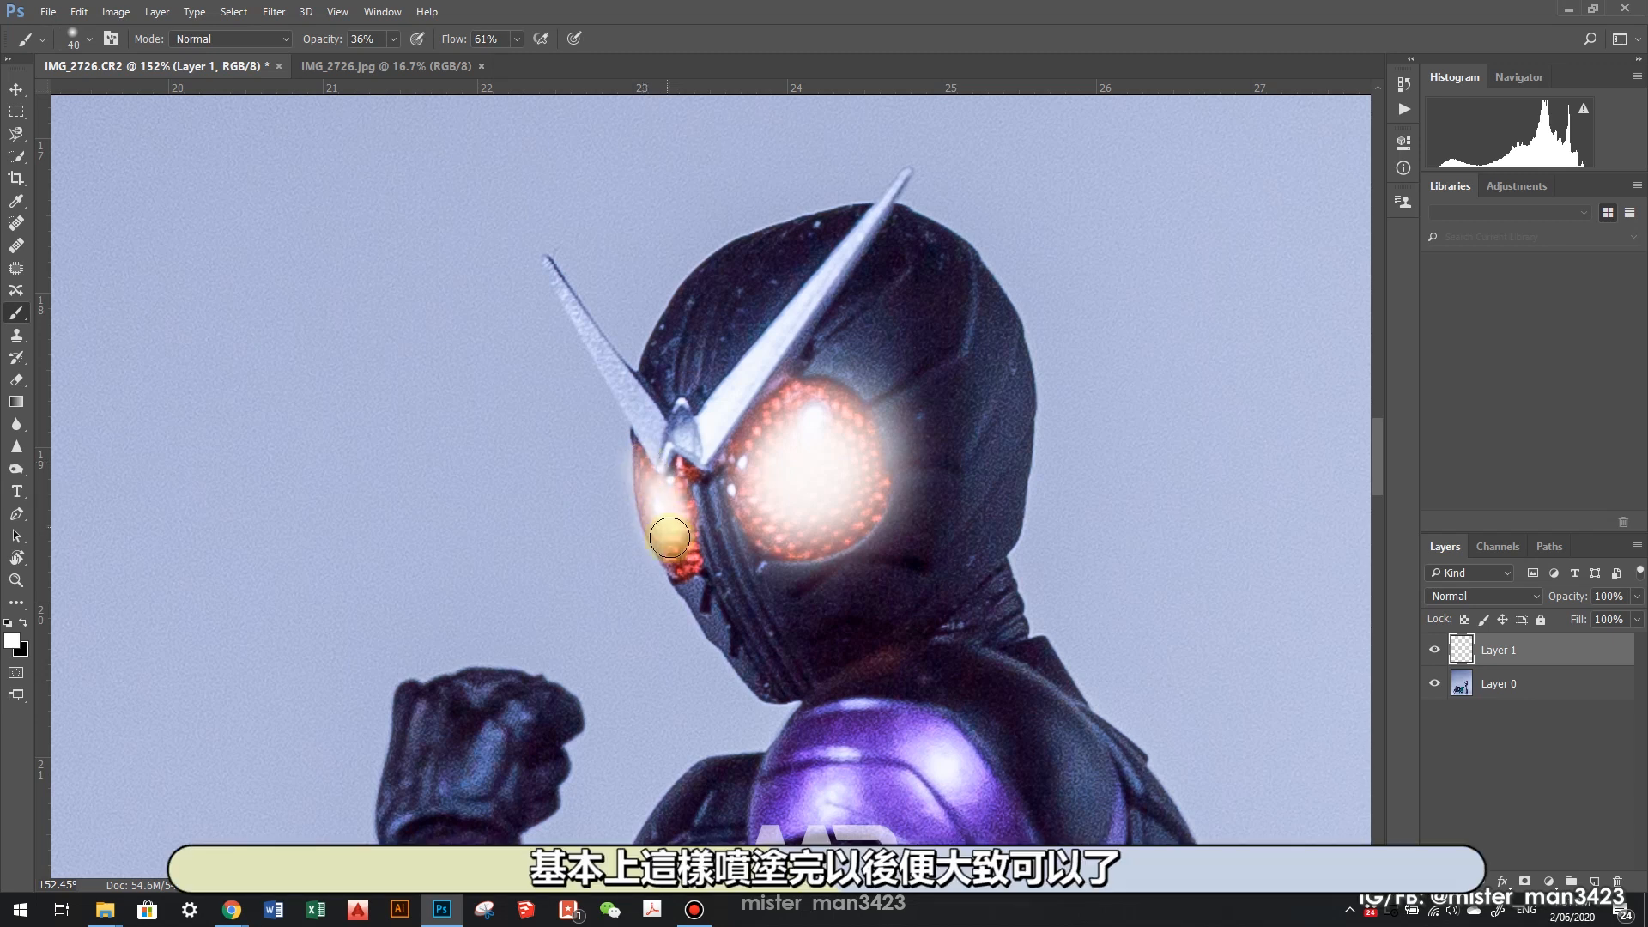
pyautogui.moveTo(669, 537); pyautogui.dragTo(693, 512)
# - Set the blend mode of the white eye-glow layer to Overlay and switch to the Move tool
pyautogui.scroll(-8, 868, 447)
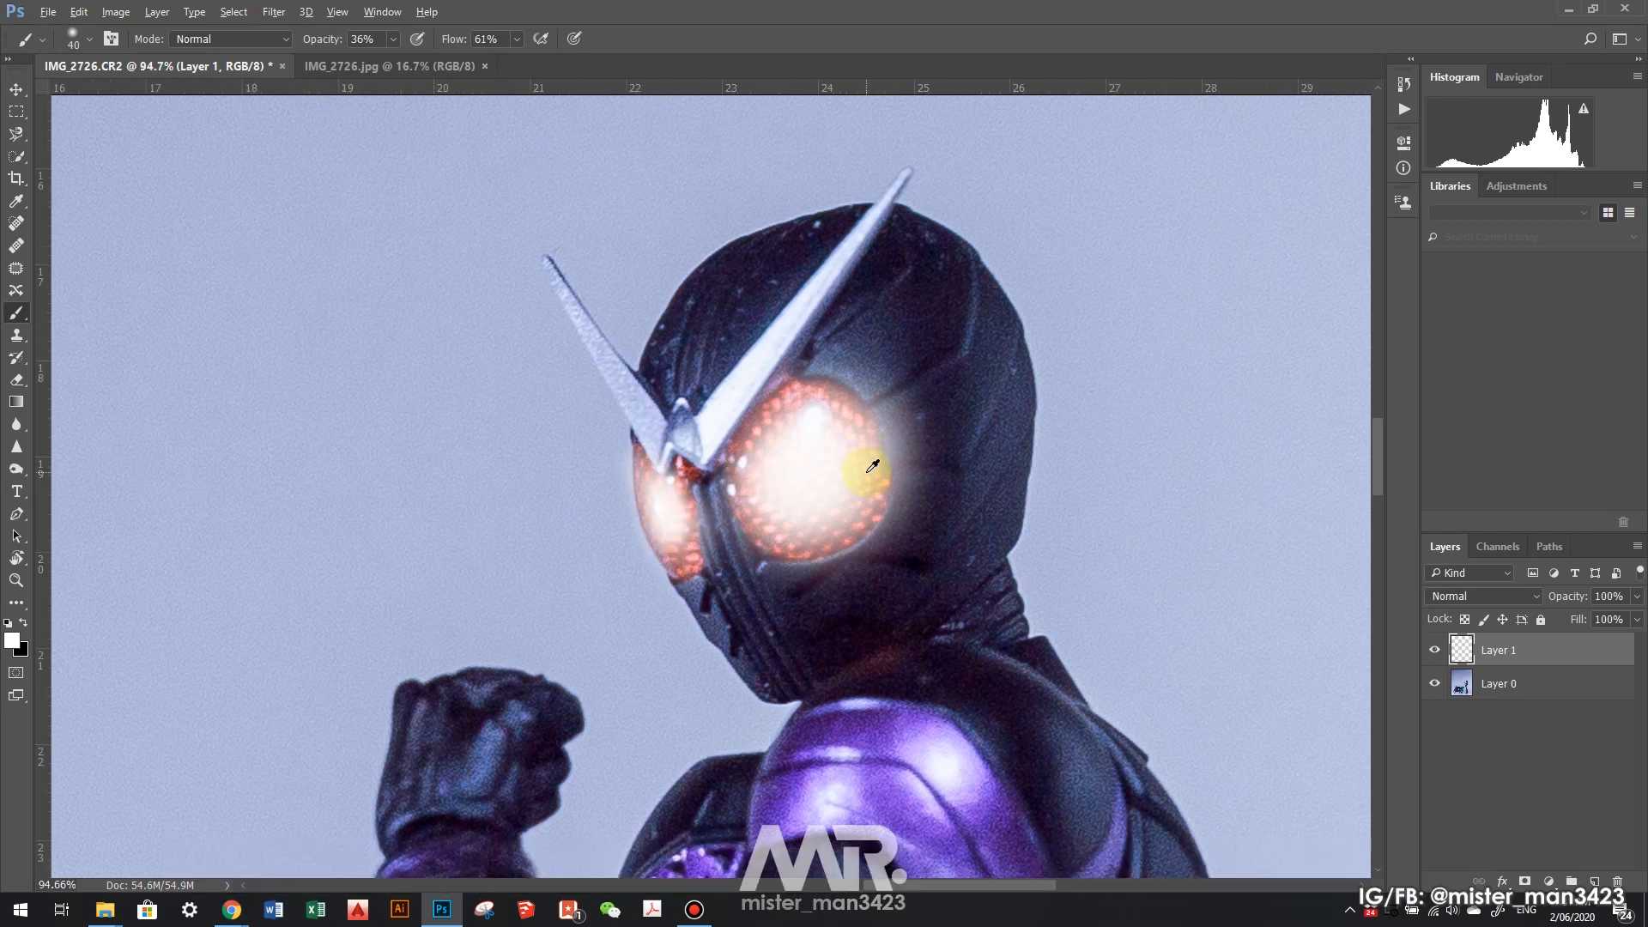
pyautogui.scroll(-3, 915, 478)
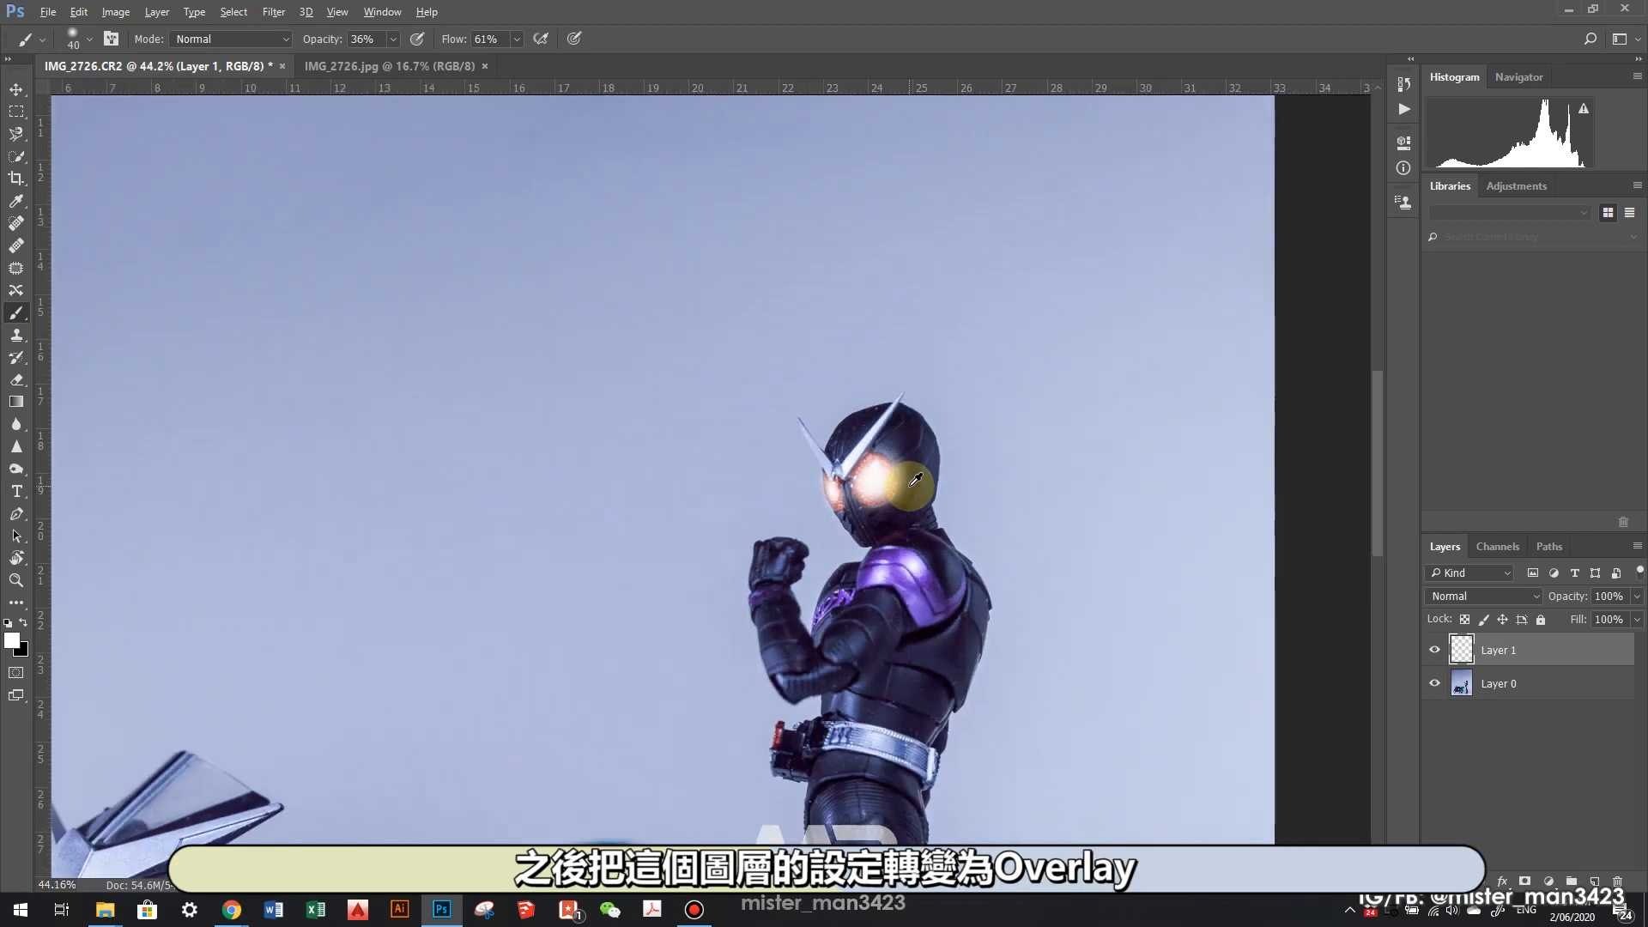
pyautogui.scroll(-2, 924, 479)
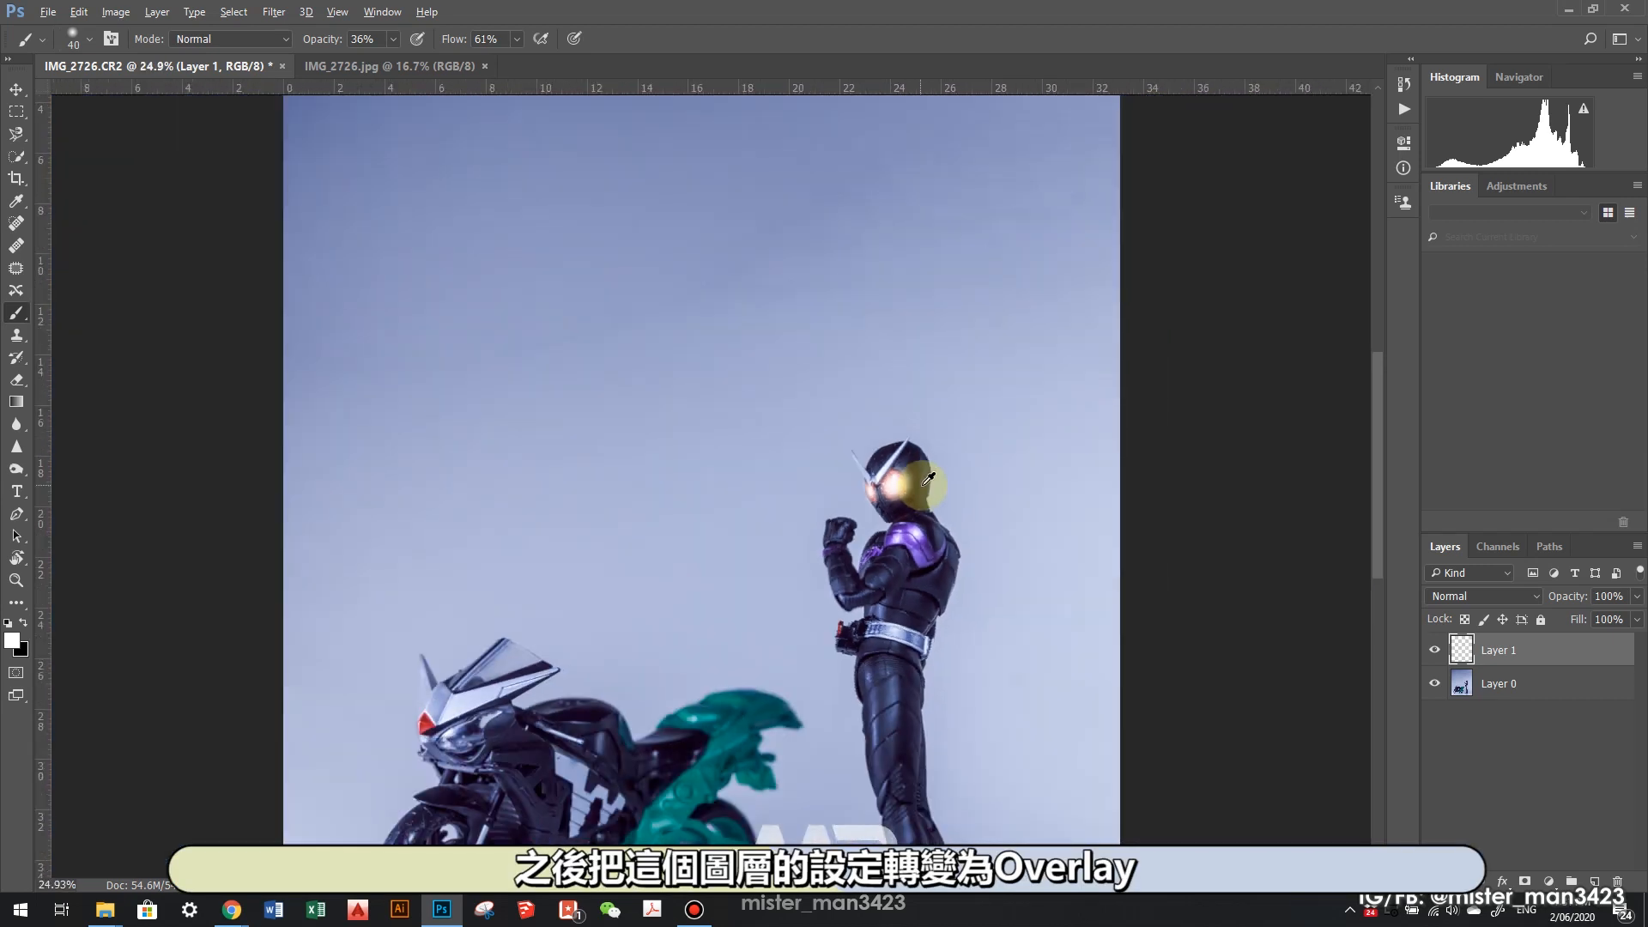
pyautogui.click(1500, 595)
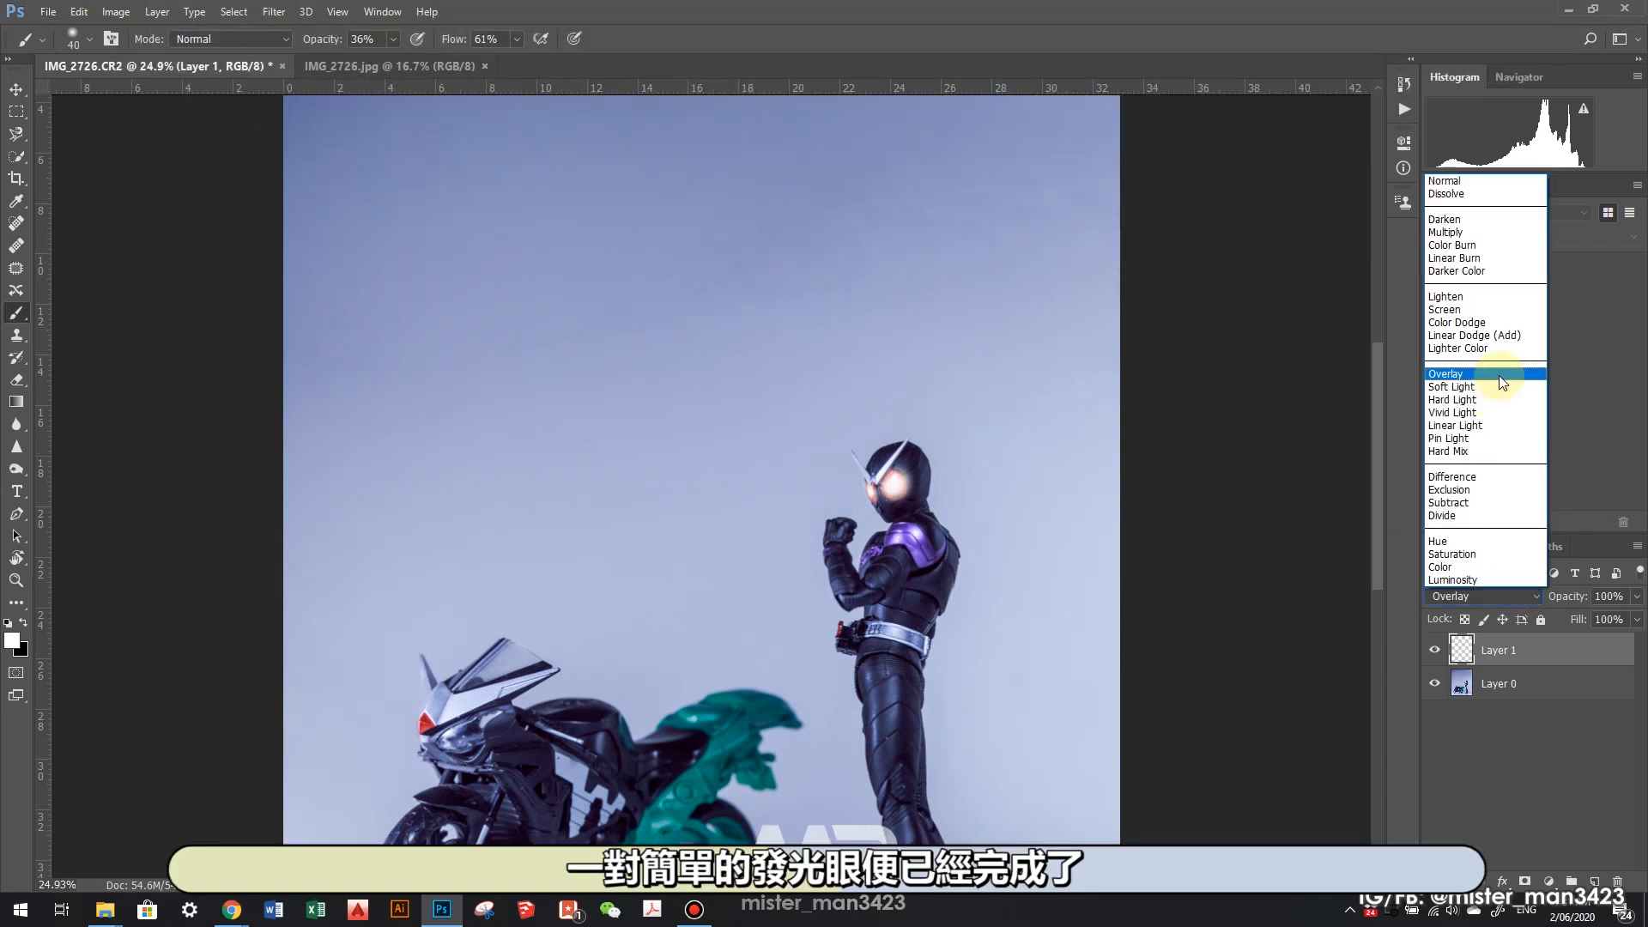
pyautogui.click(1498, 374)
pyautogui.click(16, 90)
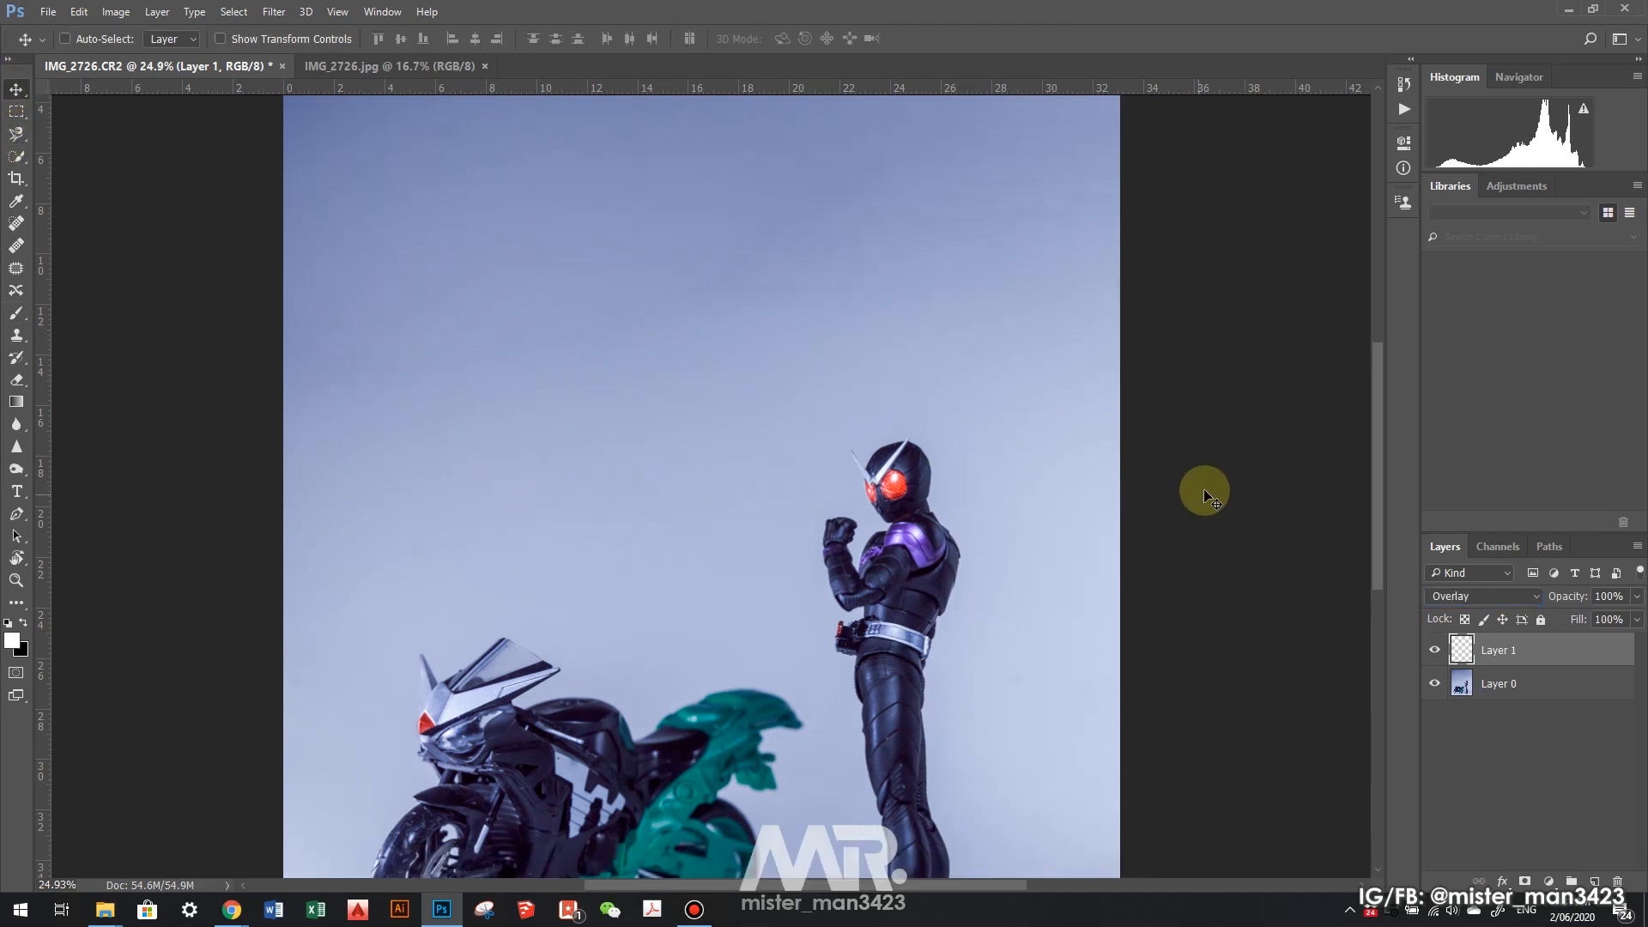
# - Duplicate the Overlay eye-glow layer within the same document, keeping the suggested name
pyautogui.scroll(-2, 1113, 462)
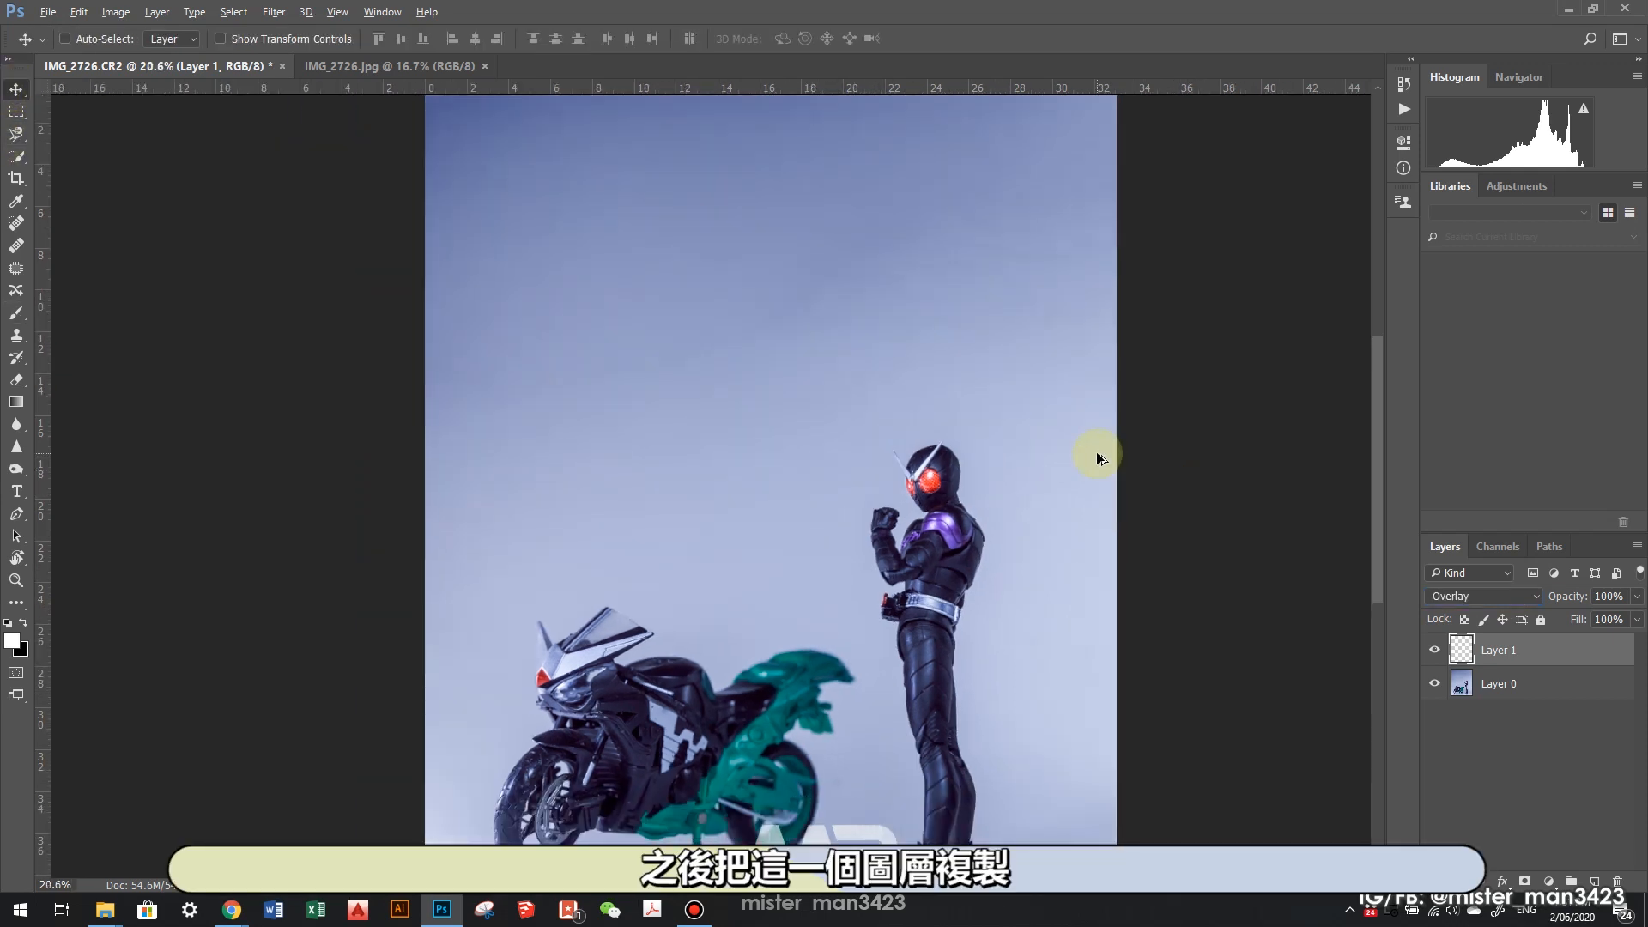
pyautogui.scroll(2, 1099, 458)
pyautogui.scroll(2, 949, 451)
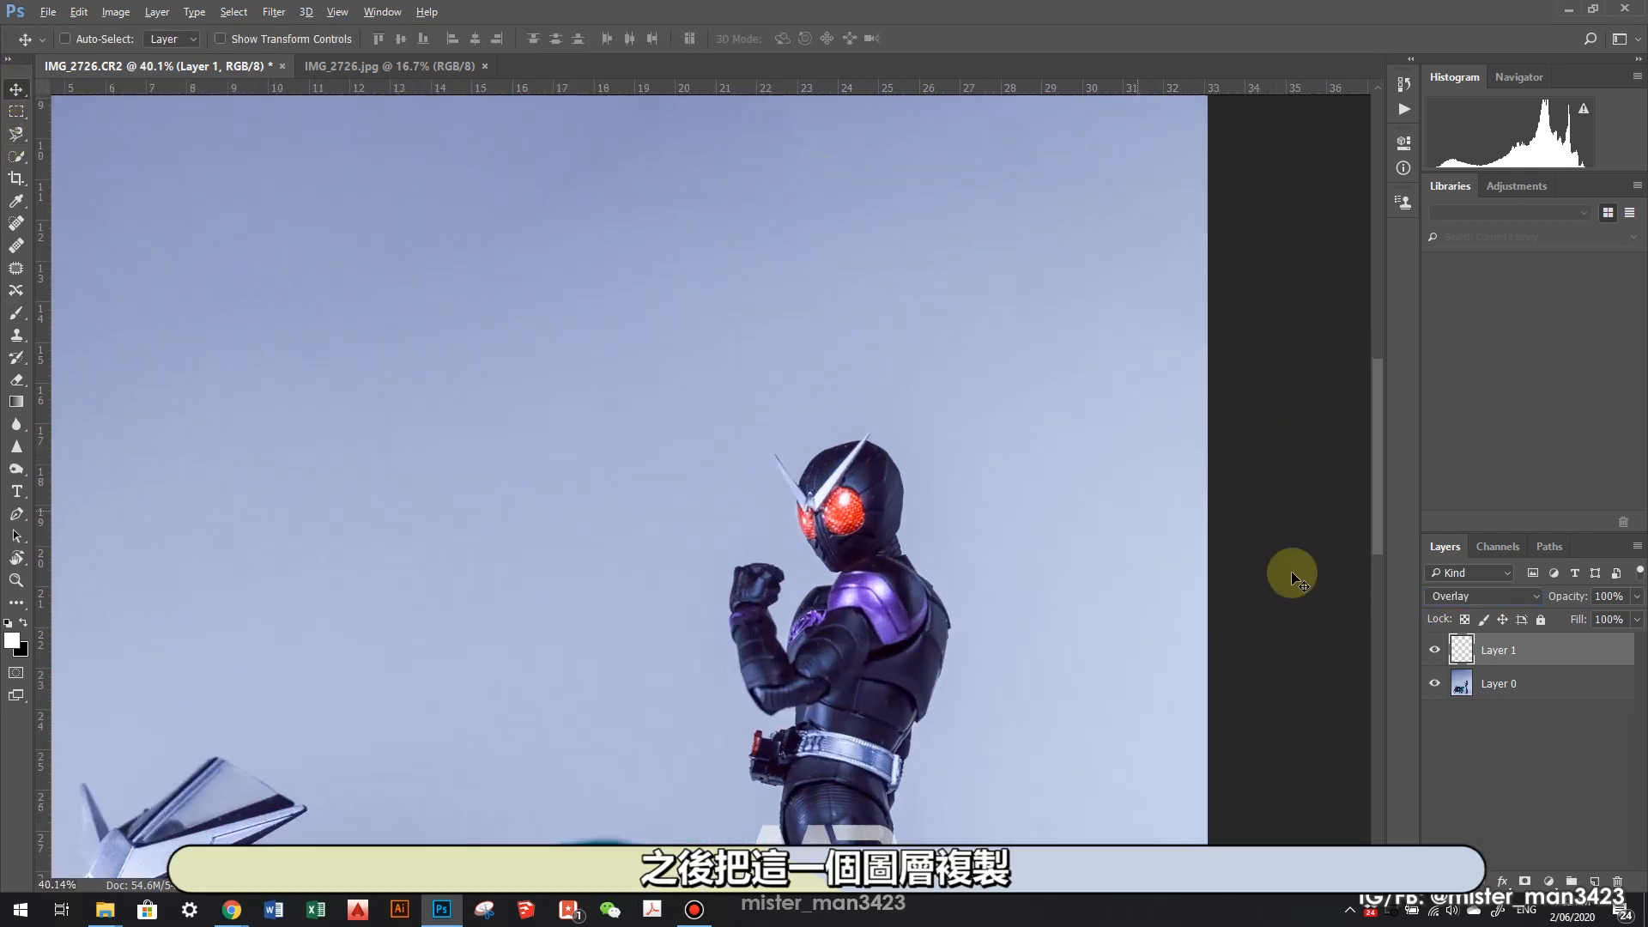
pyautogui.rightClick(1551, 653)
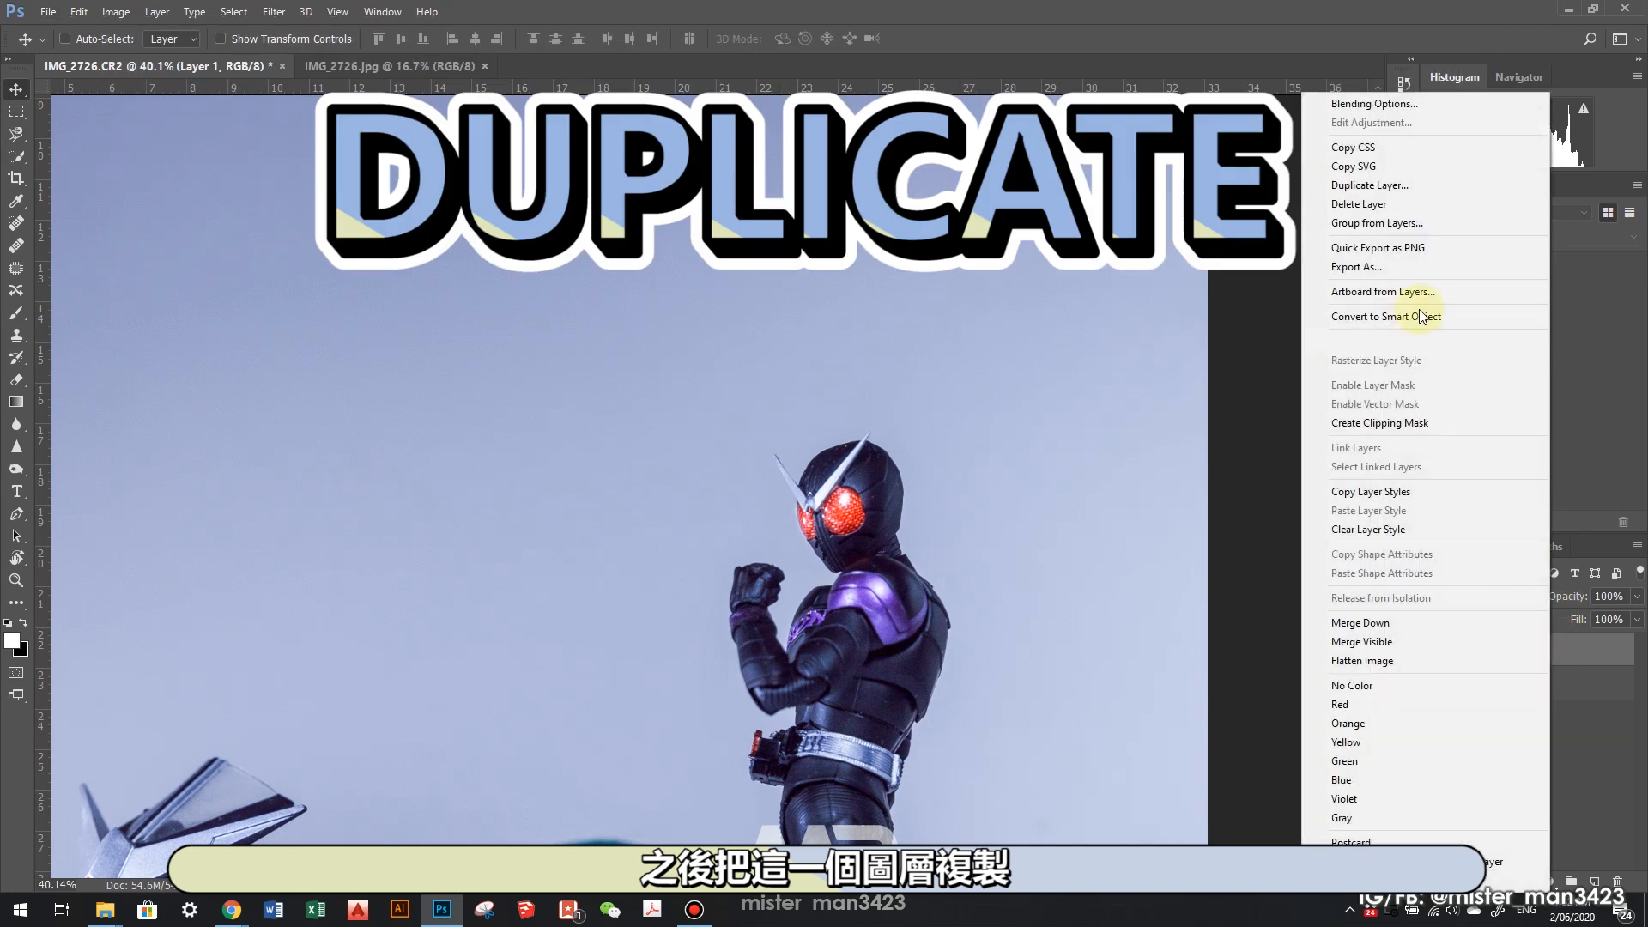
pyautogui.click(1407, 191)
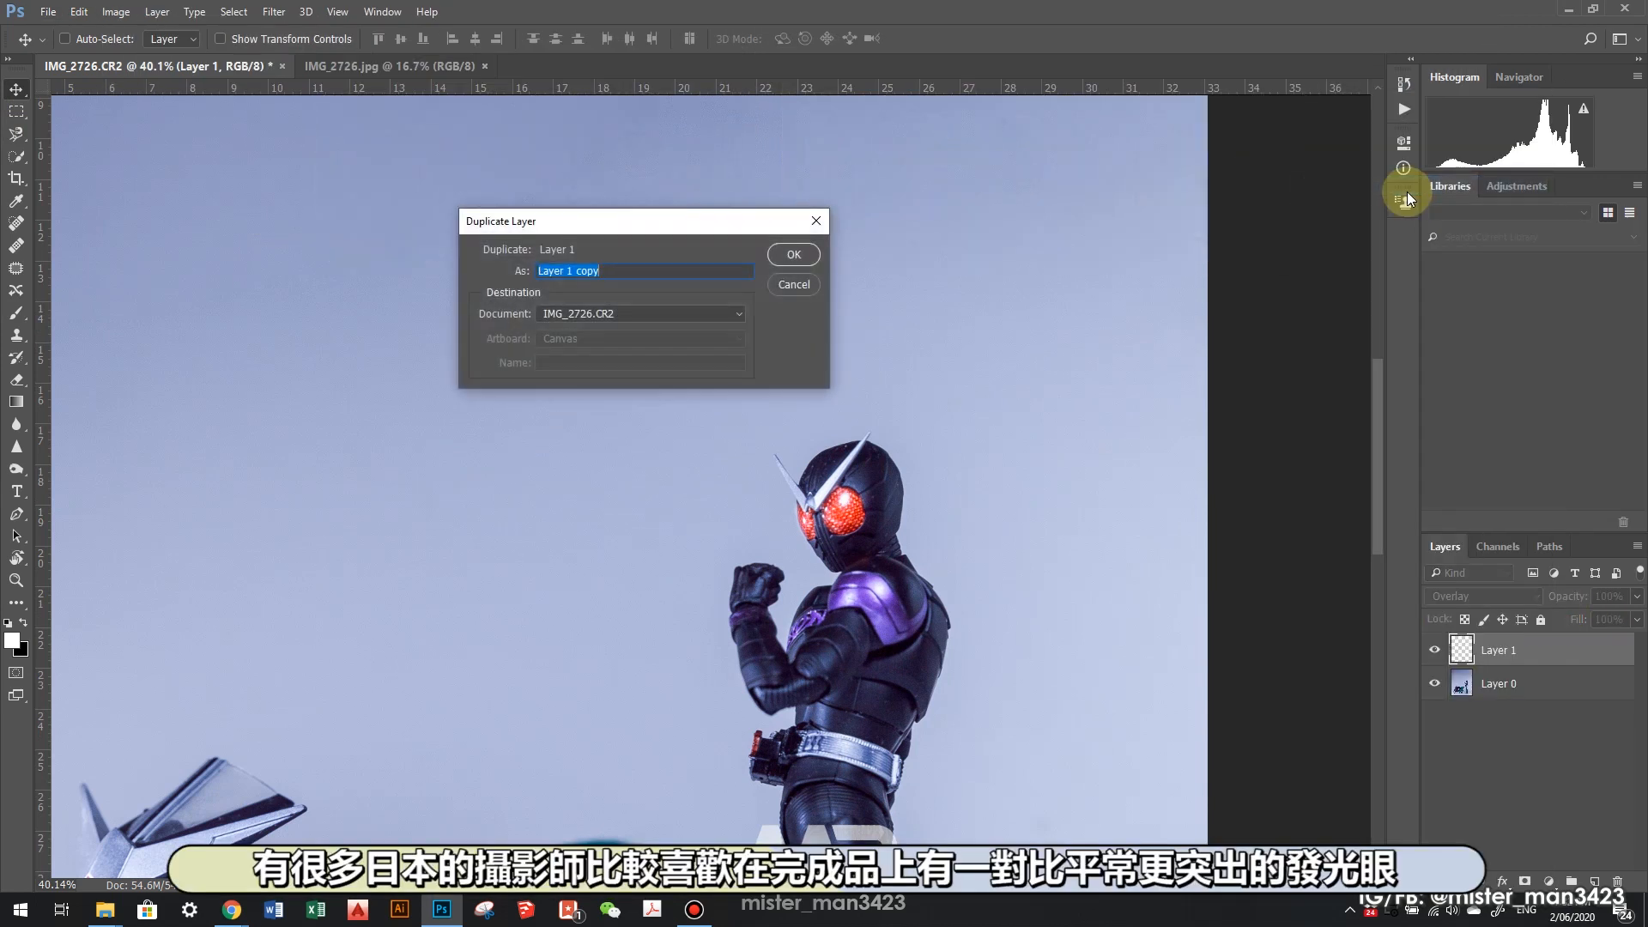
pyautogui.press('Return')
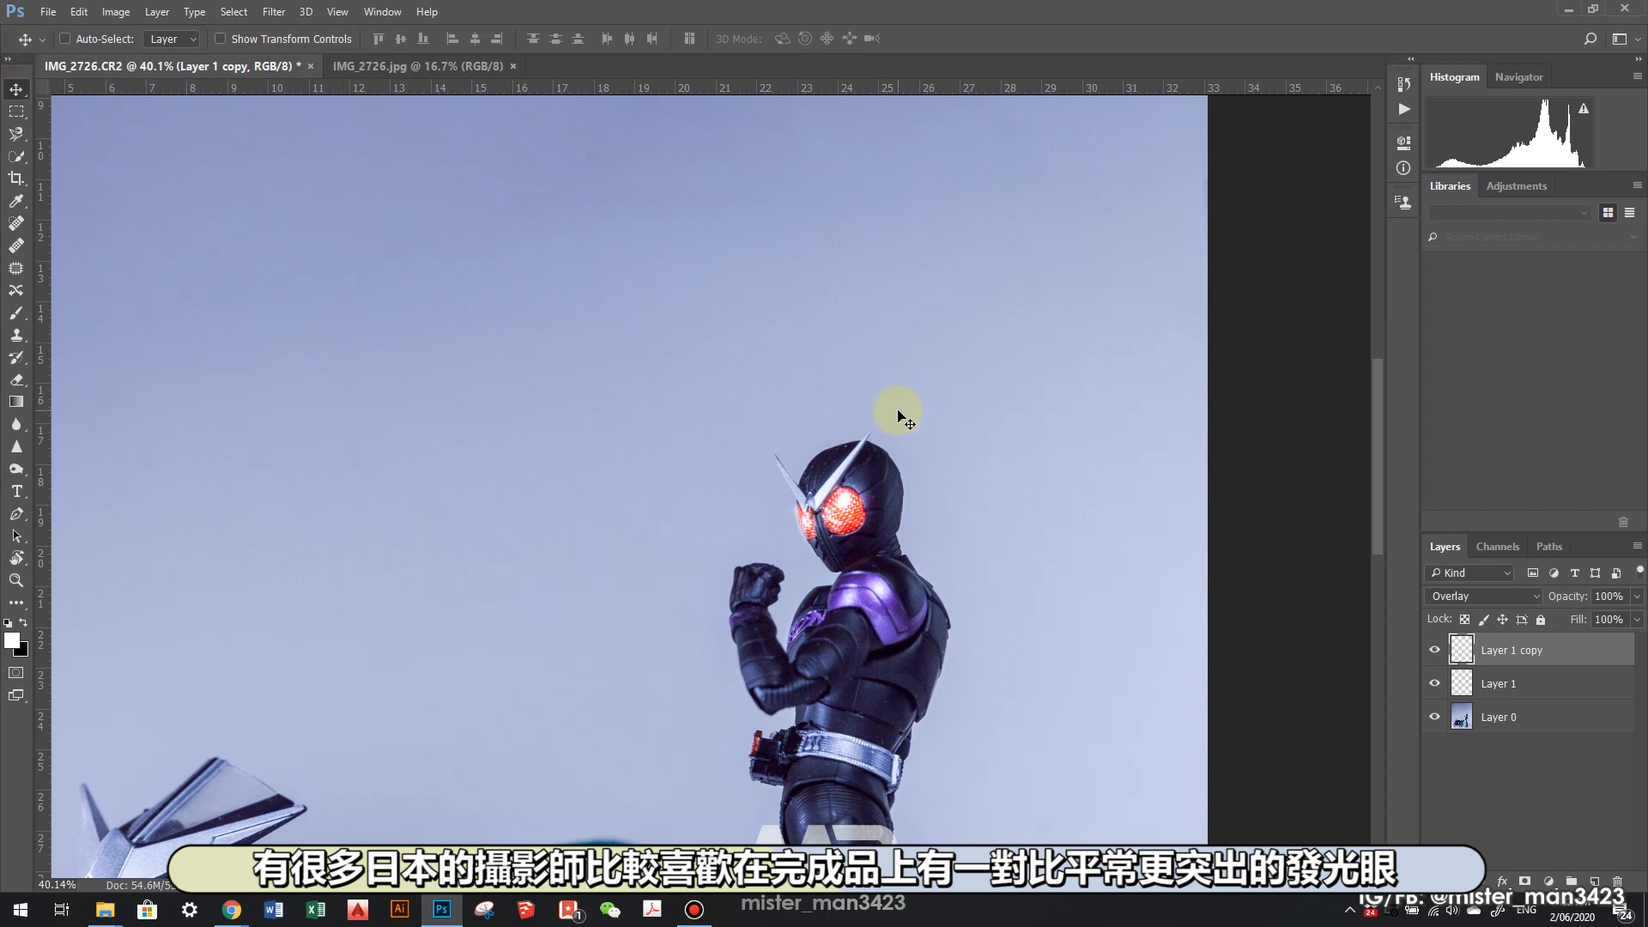
# - Set the opacity of the duplicated eye-glow layer to 50%
pyautogui.scroll(-4, 898, 413)
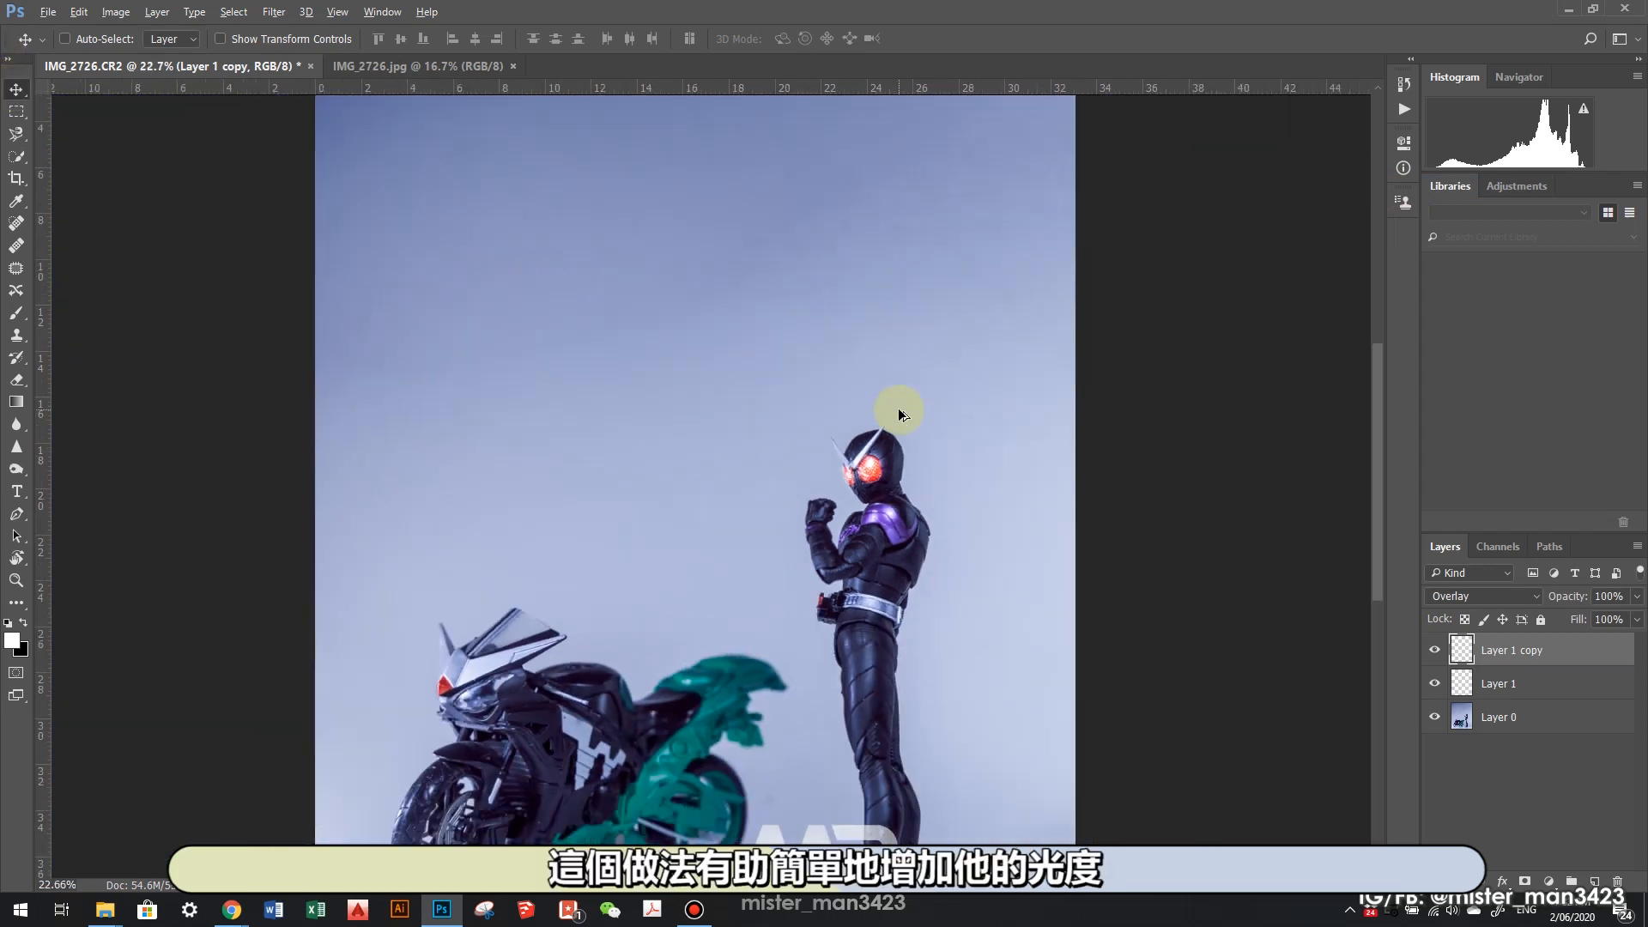
pyautogui.scroll(-1, 920, 475)
pyautogui.scroll(4, 928, 429)
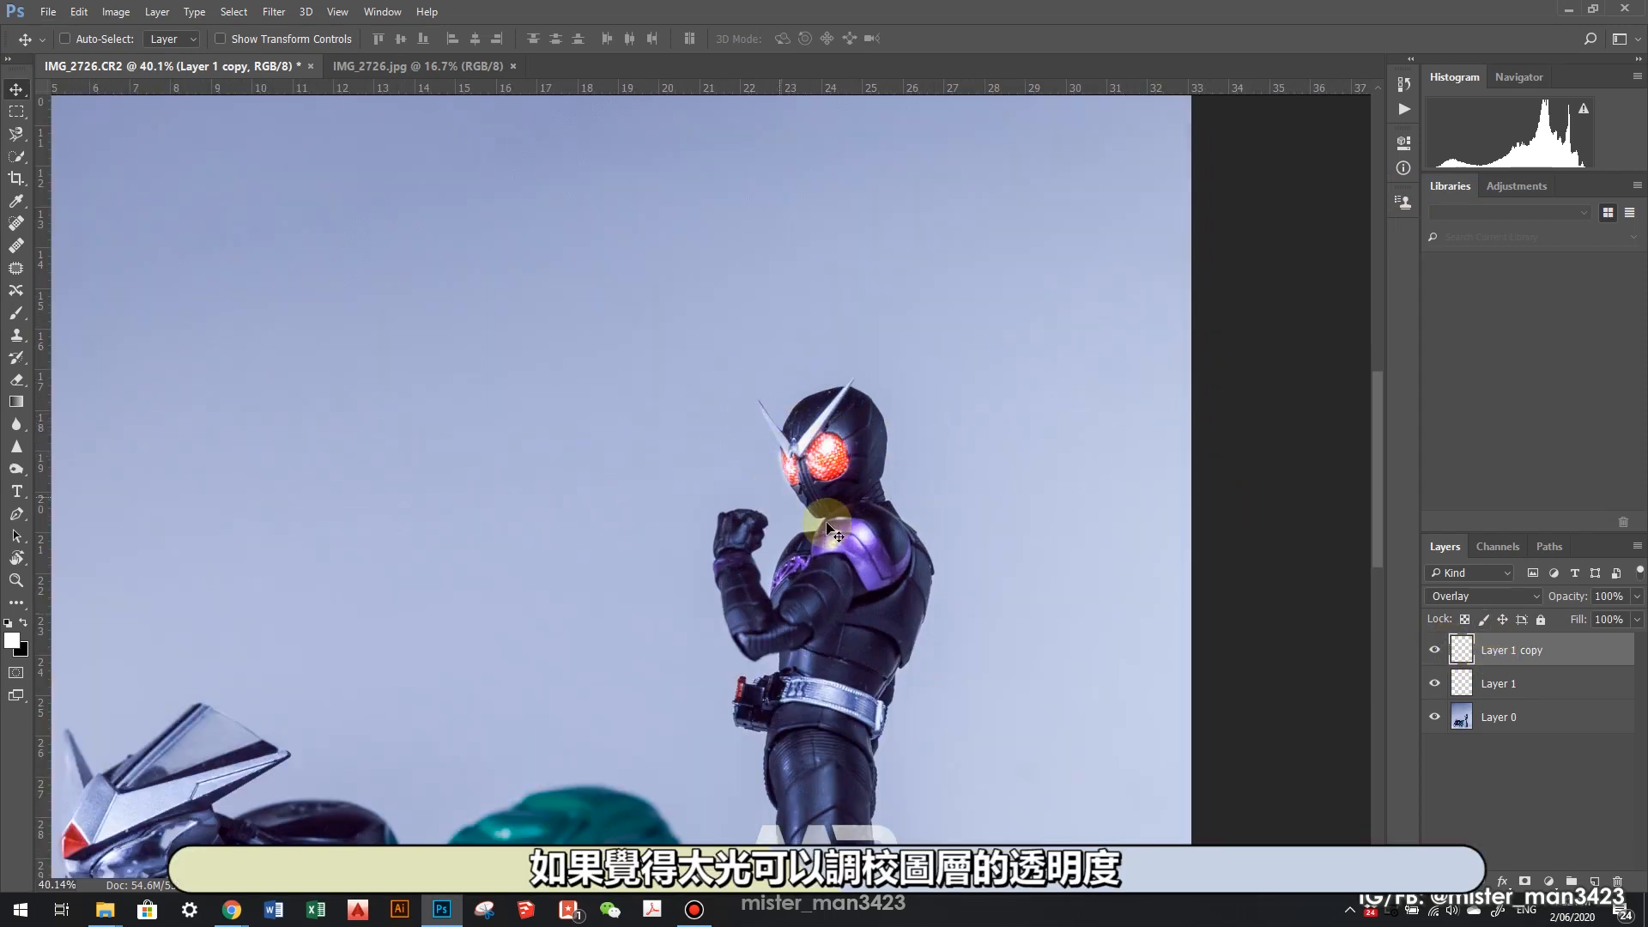
pyautogui.click(1609, 595)
pyautogui.write('50')
pyautogui.press('Return')
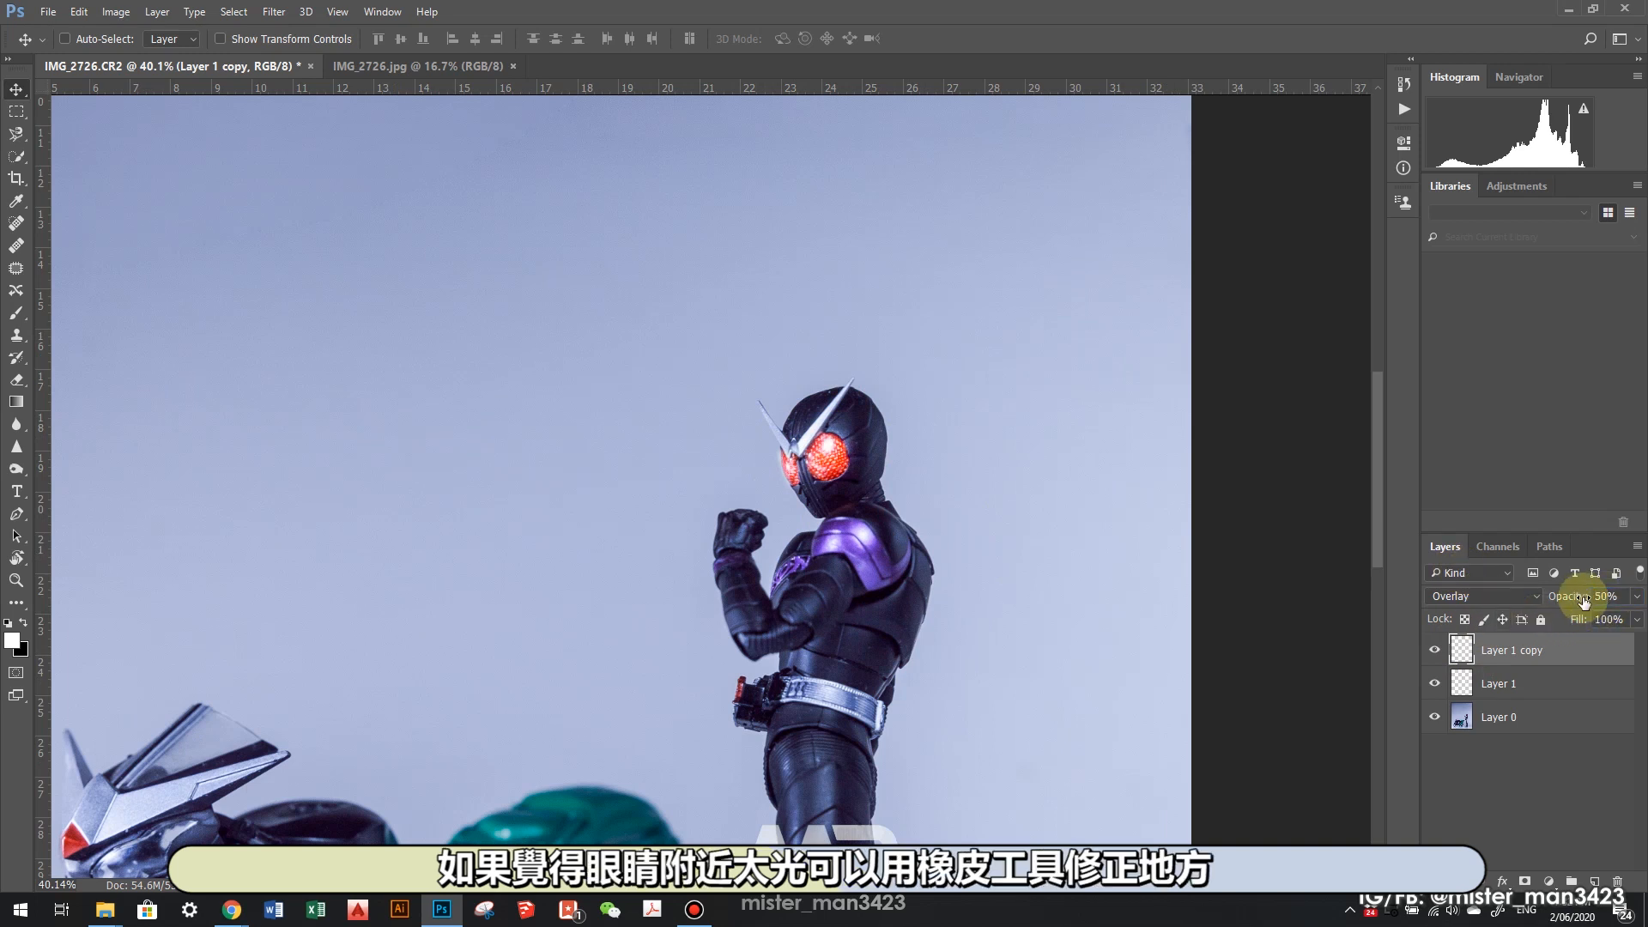
# - Erase the excess glow around the figure's eyes on the duplicated layer with a soft 68 px Eraser at 33% opacity
pyautogui.click(15, 379)
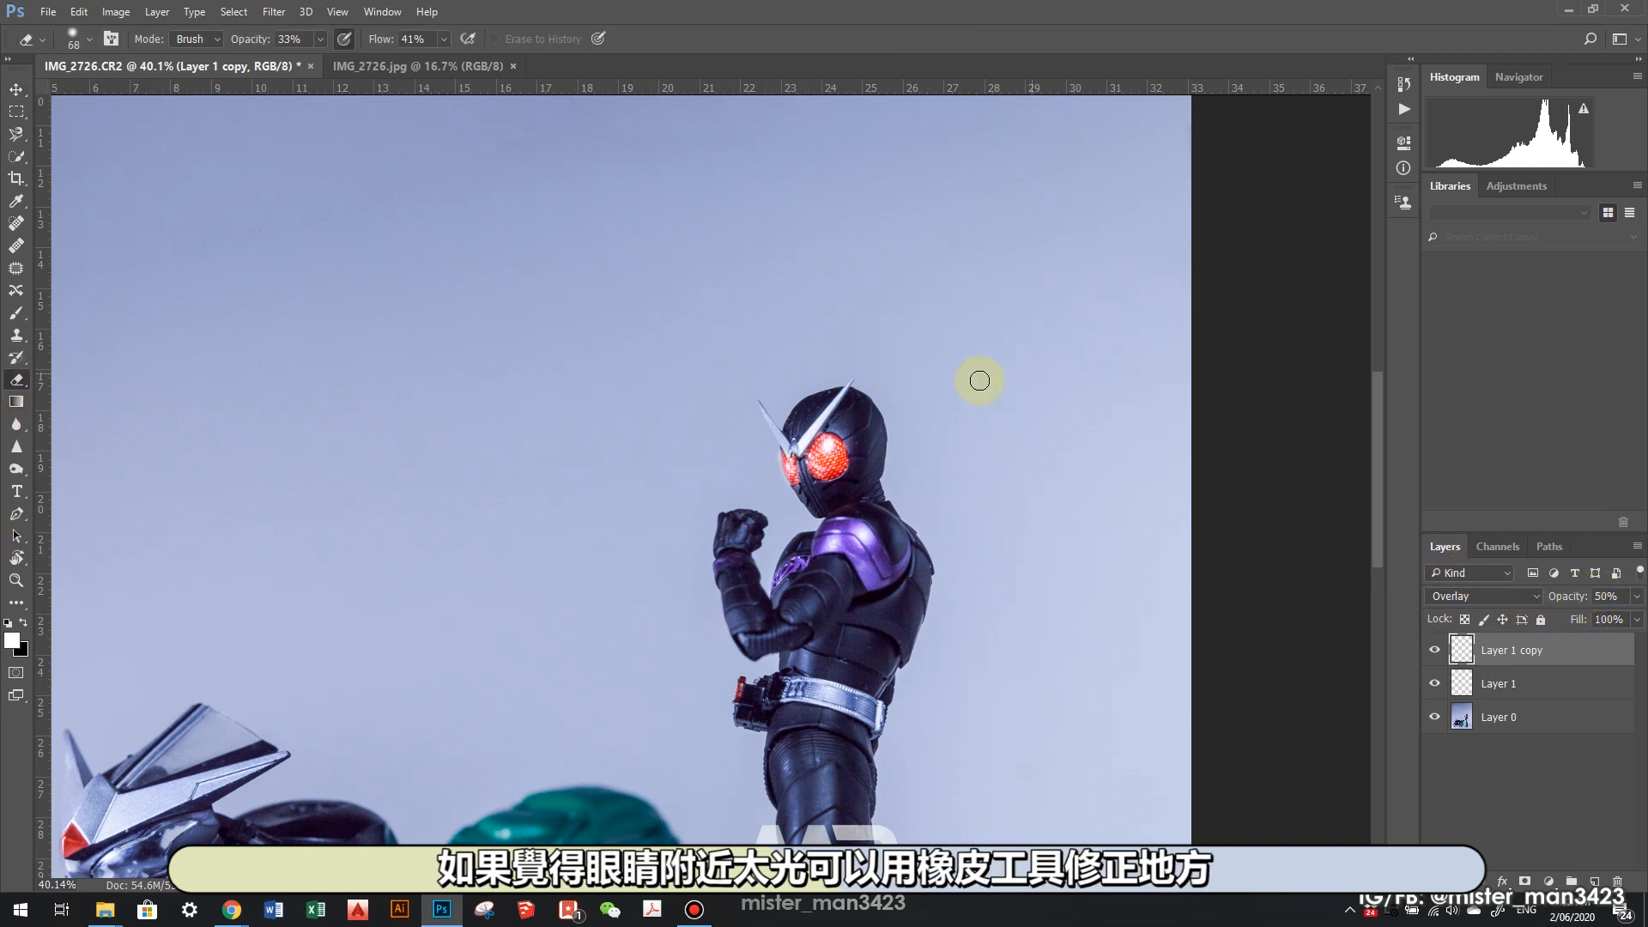
pyautogui.scroll(2, 847, 427)
pyautogui.scroll(2, 847, 427)
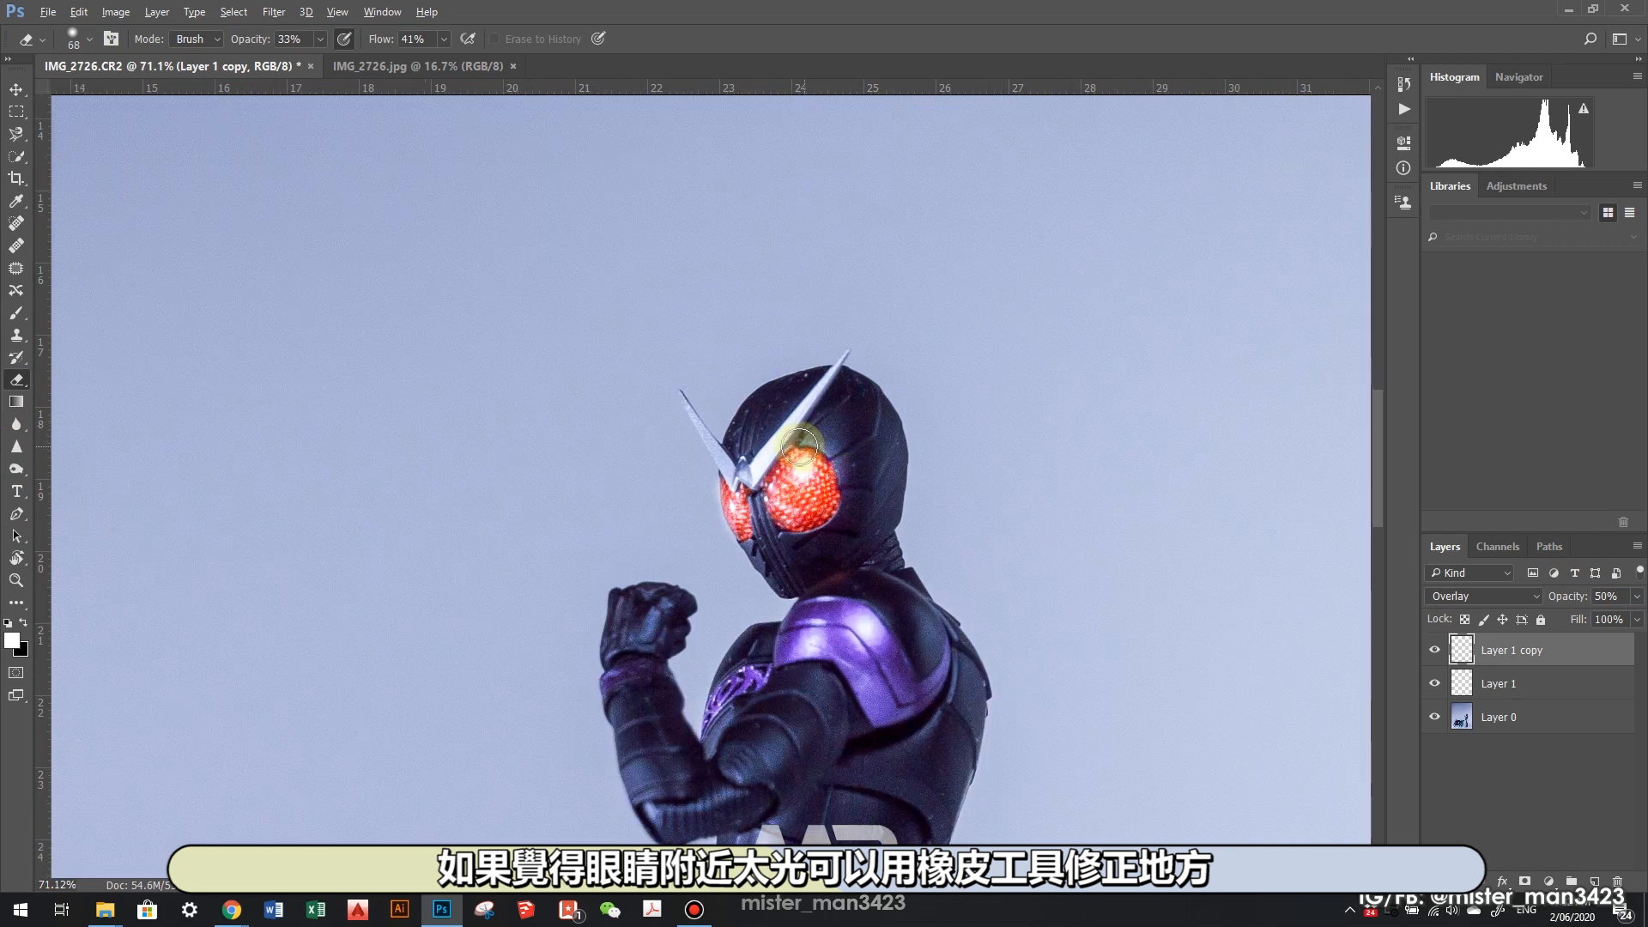
pyautogui.moveTo(820, 450)
pyautogui.mouseDown()
pyautogui.moveTo(872, 485)
pyautogui.moveTo(783, 454)
pyautogui.moveTo(843, 475)
pyautogui.moveTo(845, 526)
pyautogui.moveTo(813, 537)
pyautogui.moveTo(766, 487)
pyautogui.moveTo(766, 512)
pyautogui.moveTo(823, 558)
pyautogui.moveTo(780, 533)
pyautogui.moveTo(876, 542)
pyautogui.moveTo(682, 476)
pyautogui.moveTo(699, 552)
pyautogui.mouseUp()
# - Add a new blank layer above the duplicated eye-glow layer
pyautogui.scroll(-5, 917, 519)
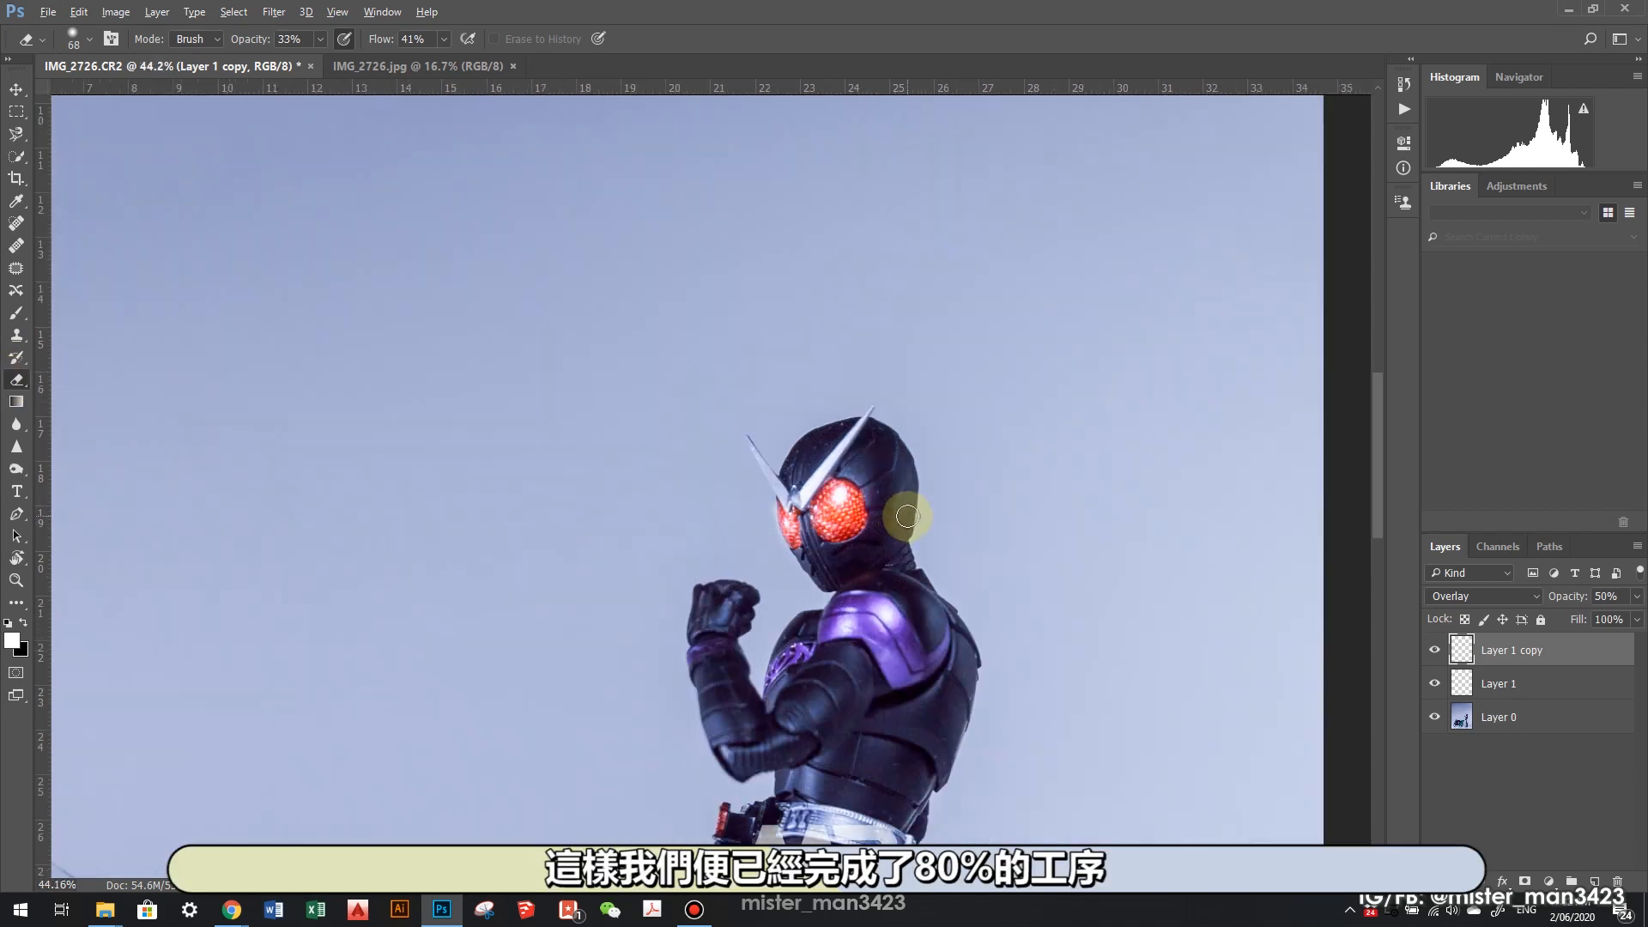
pyautogui.scroll(-5, 919, 527)
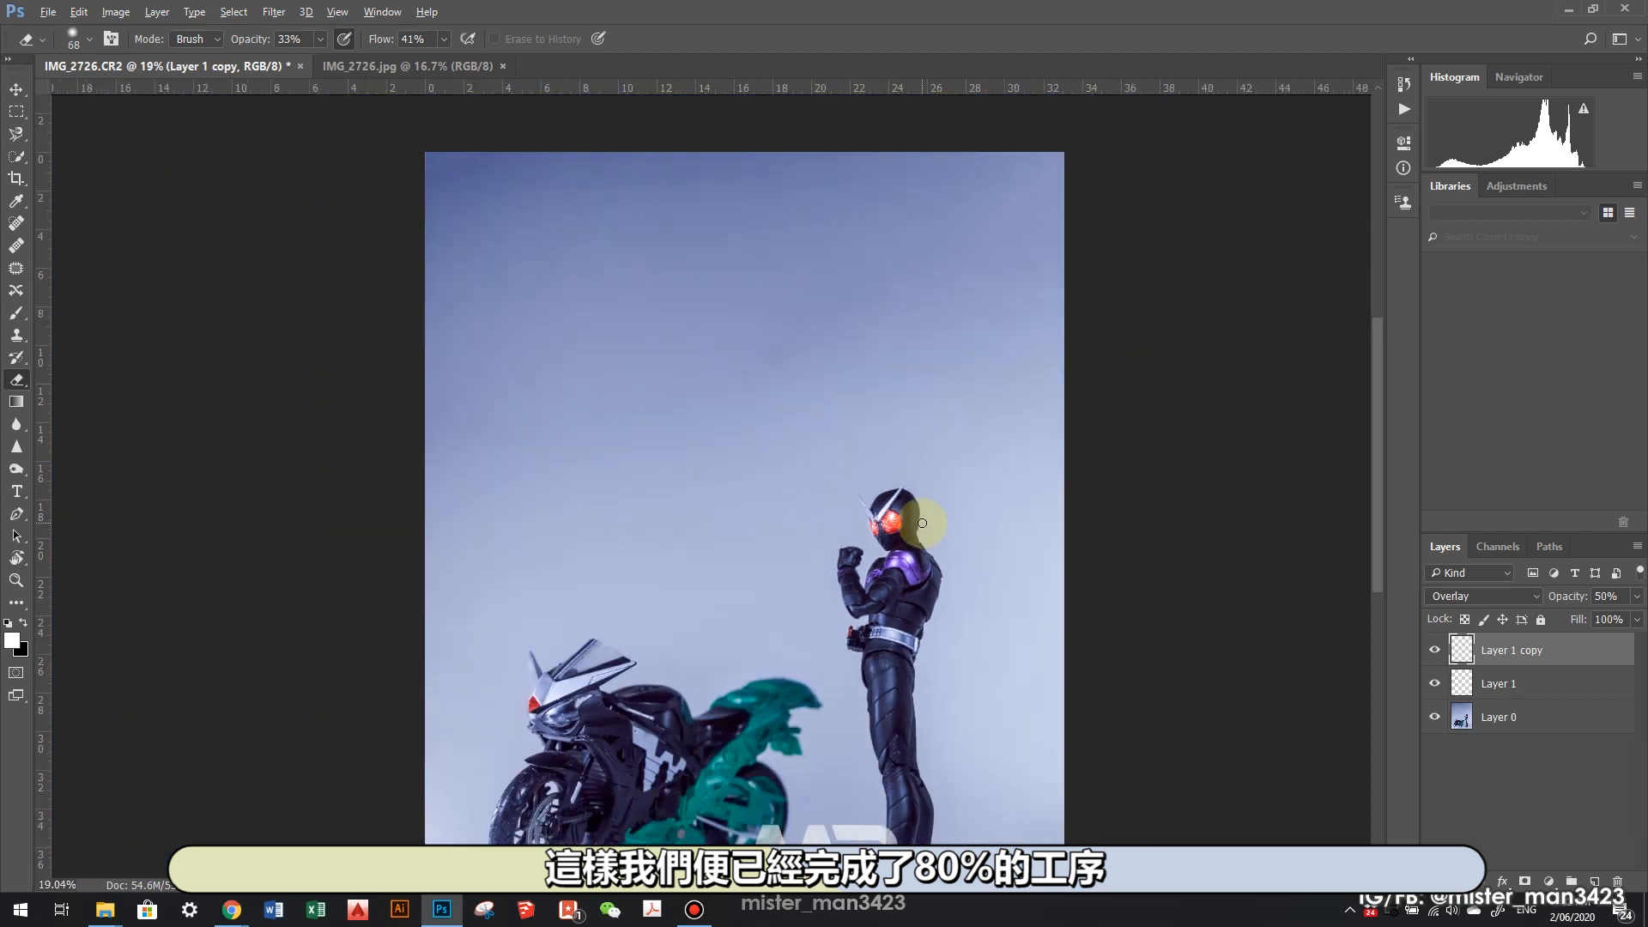
pyautogui.scroll(-3, 926, 521)
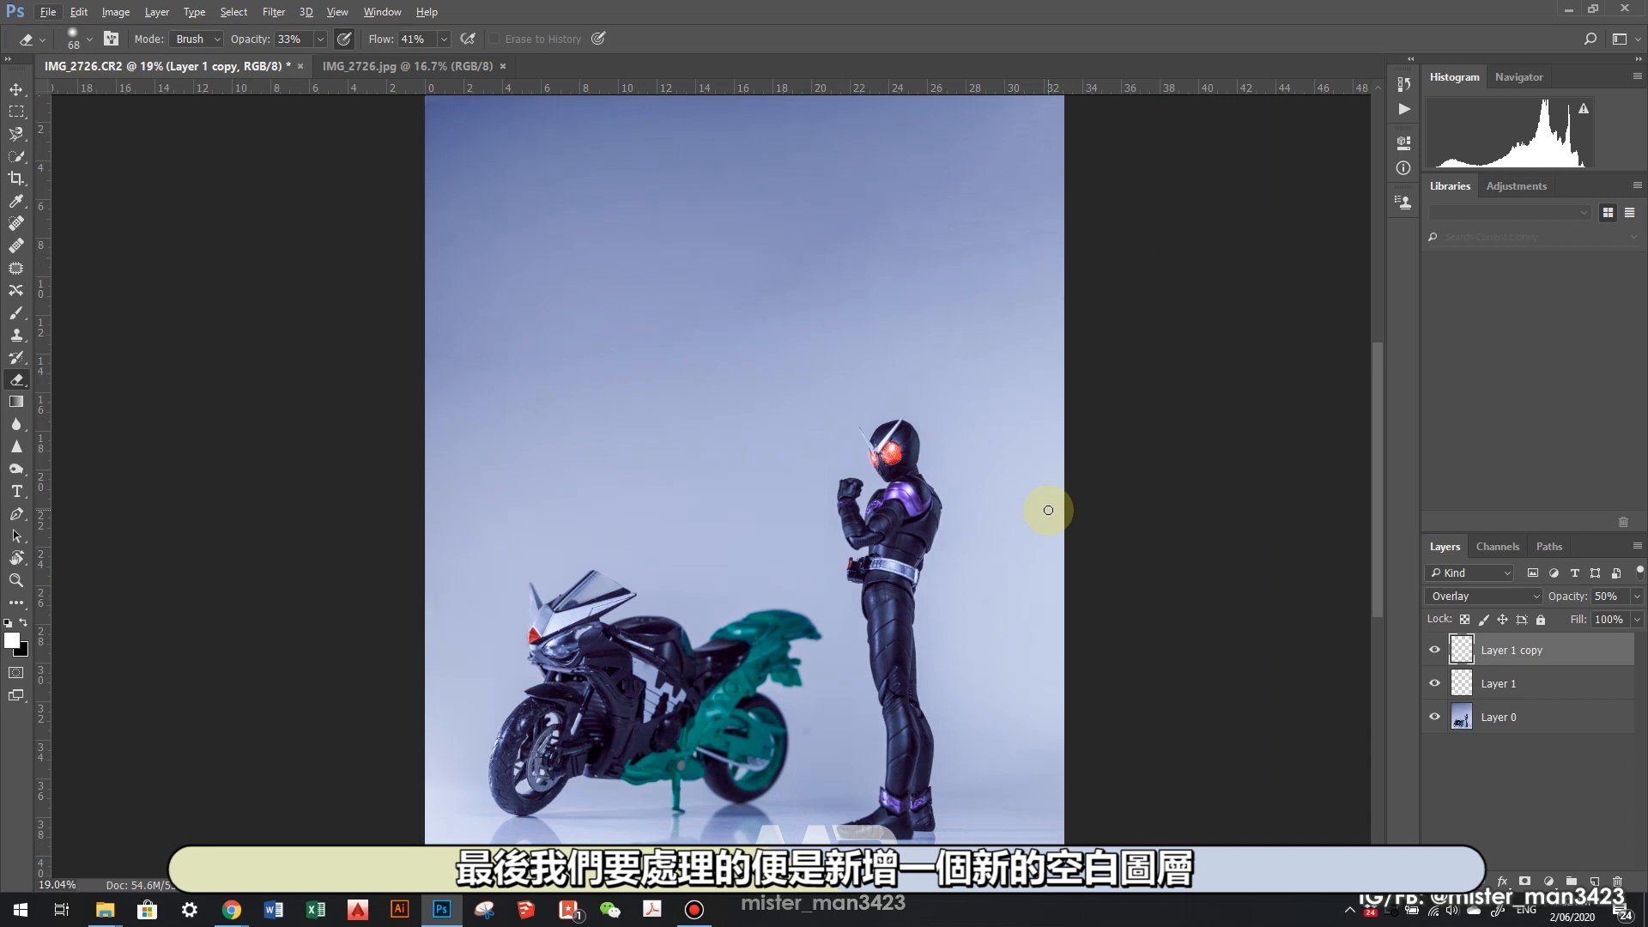
pyautogui.click(1594, 881)
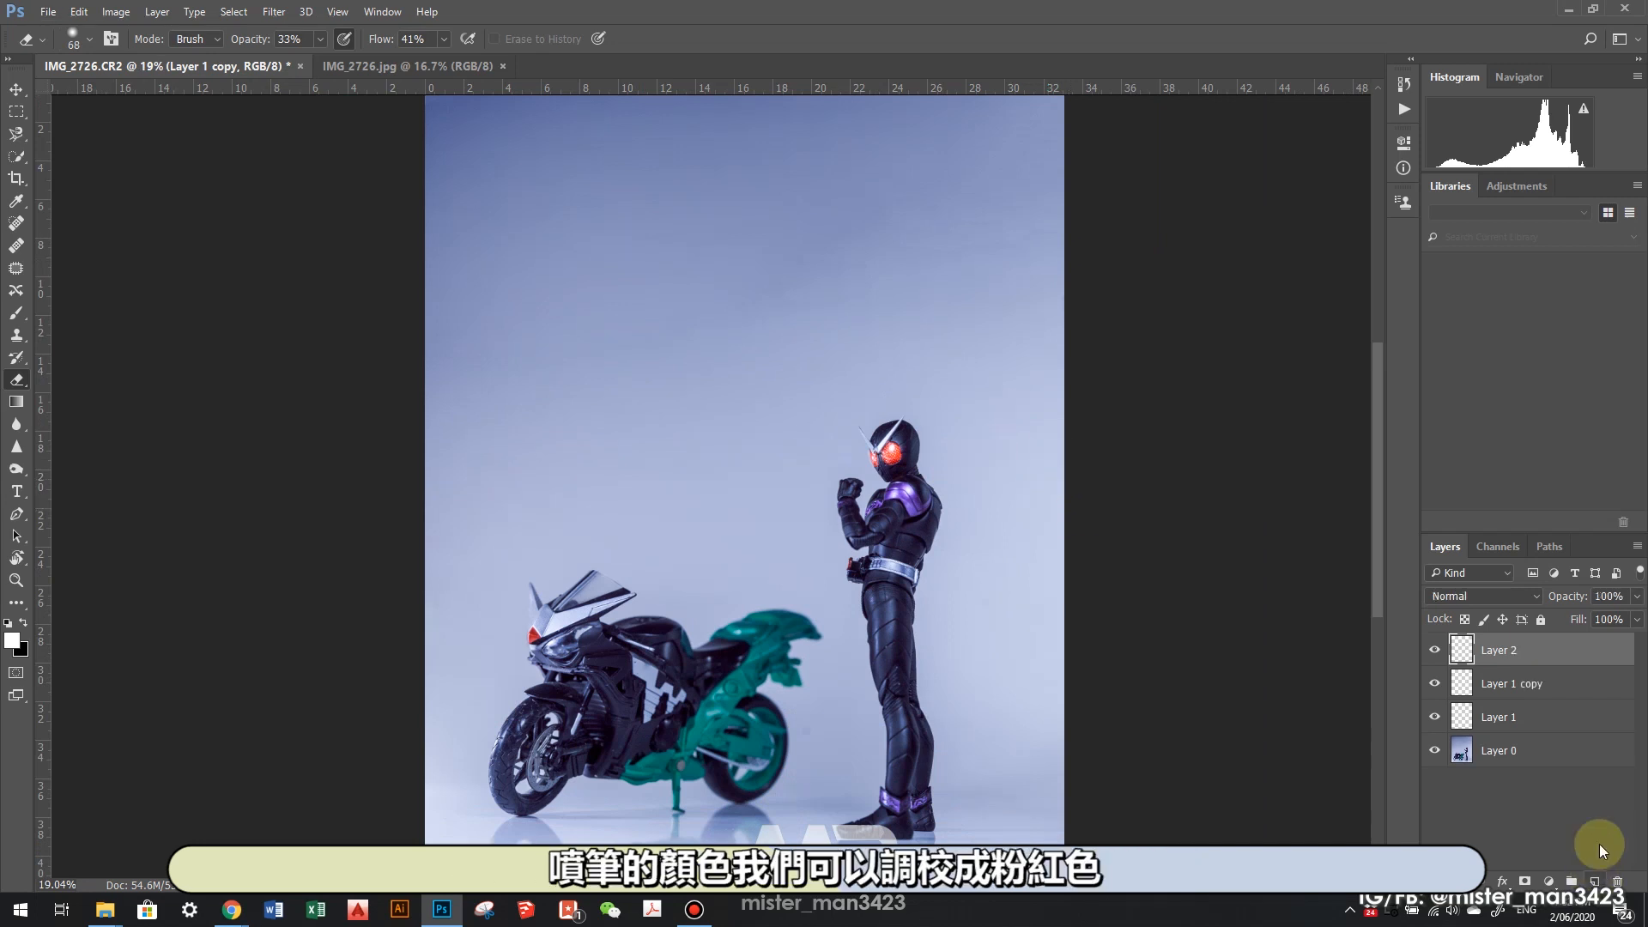
# - Set the Brush's foreground colour to a soft orange-red, about #e9442e
pyautogui.click(16, 313)
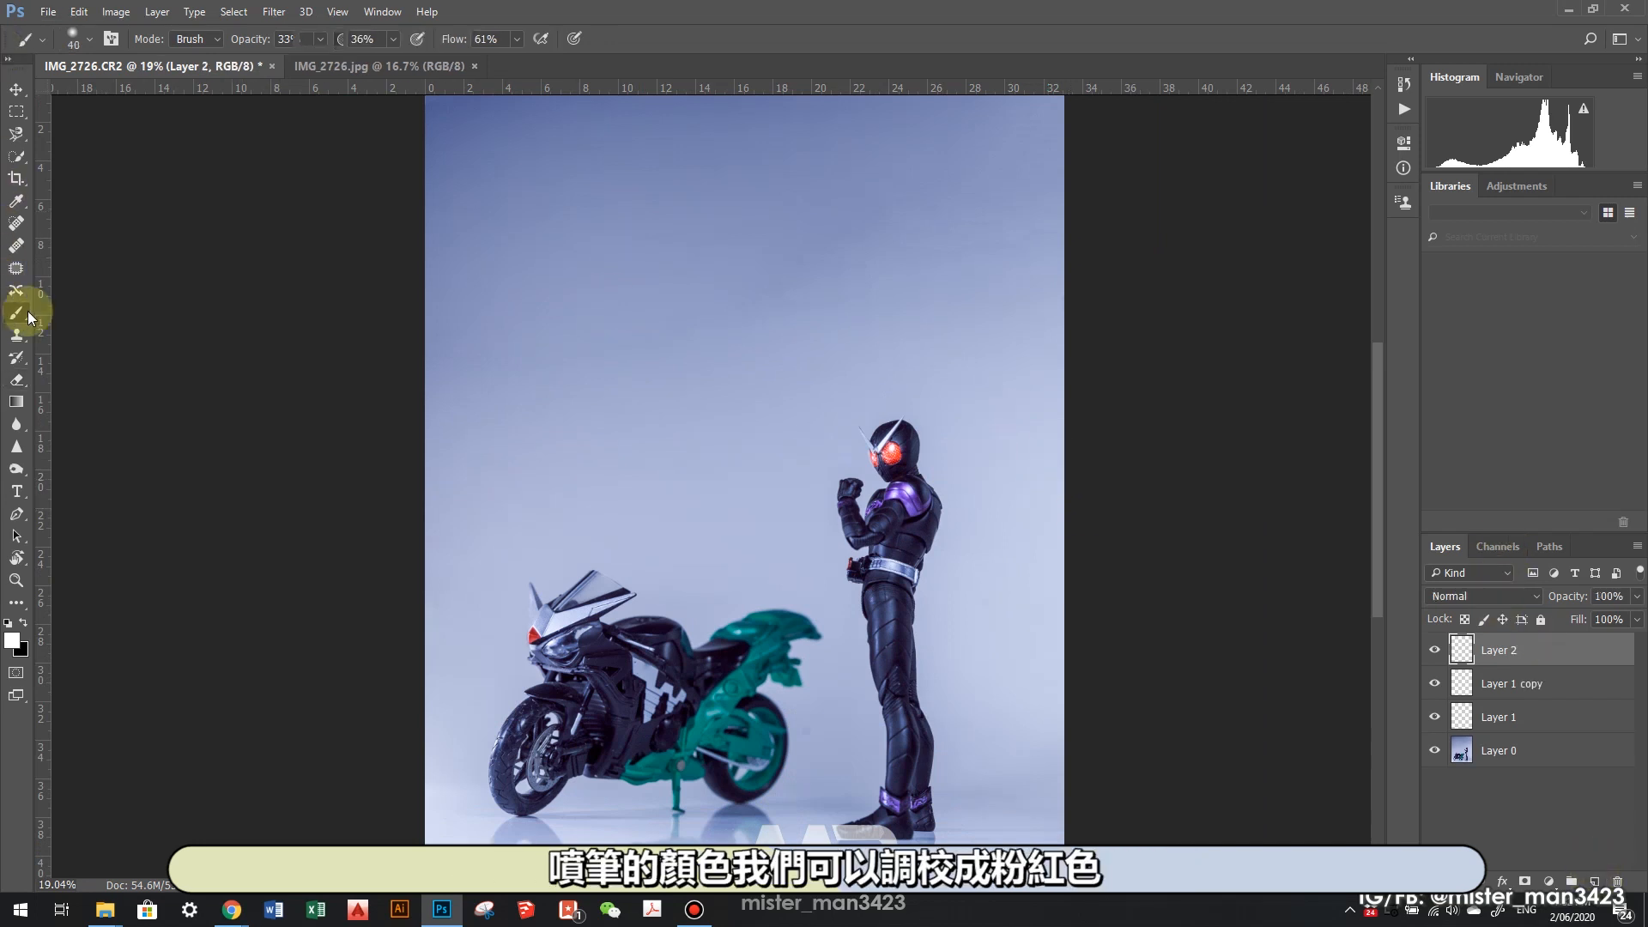
pyautogui.scroll(2, 942, 430)
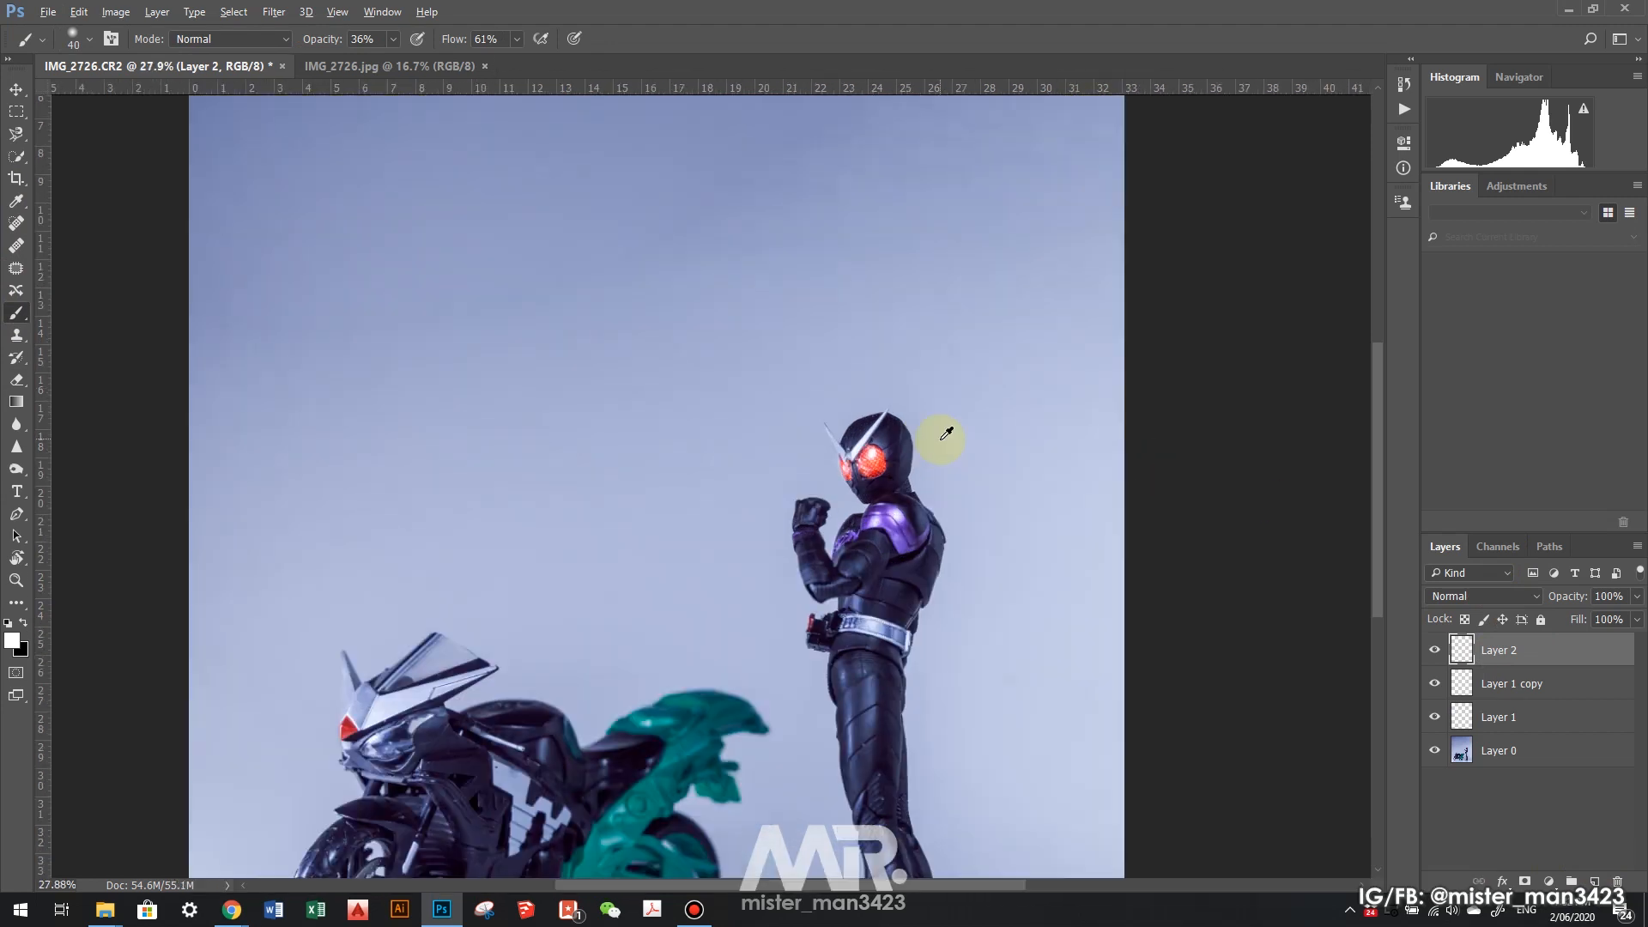
pyautogui.click(10, 642)
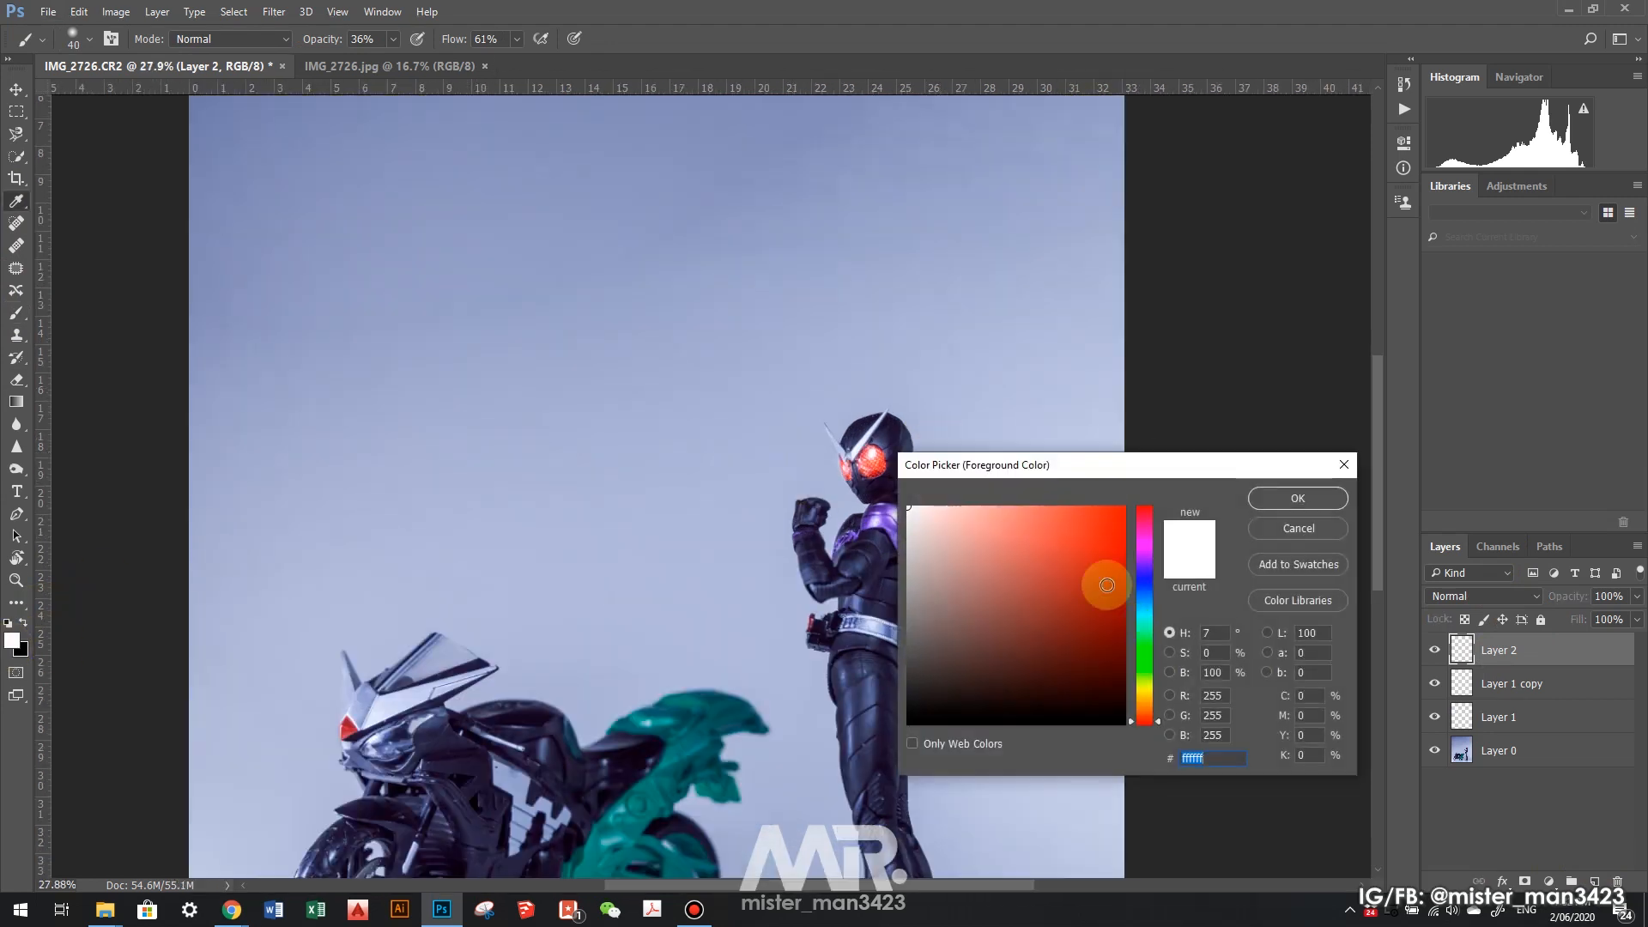
pyautogui.click(1090, 540)
pyautogui.moveTo(1091, 536); pyautogui.dragTo(1081, 530)
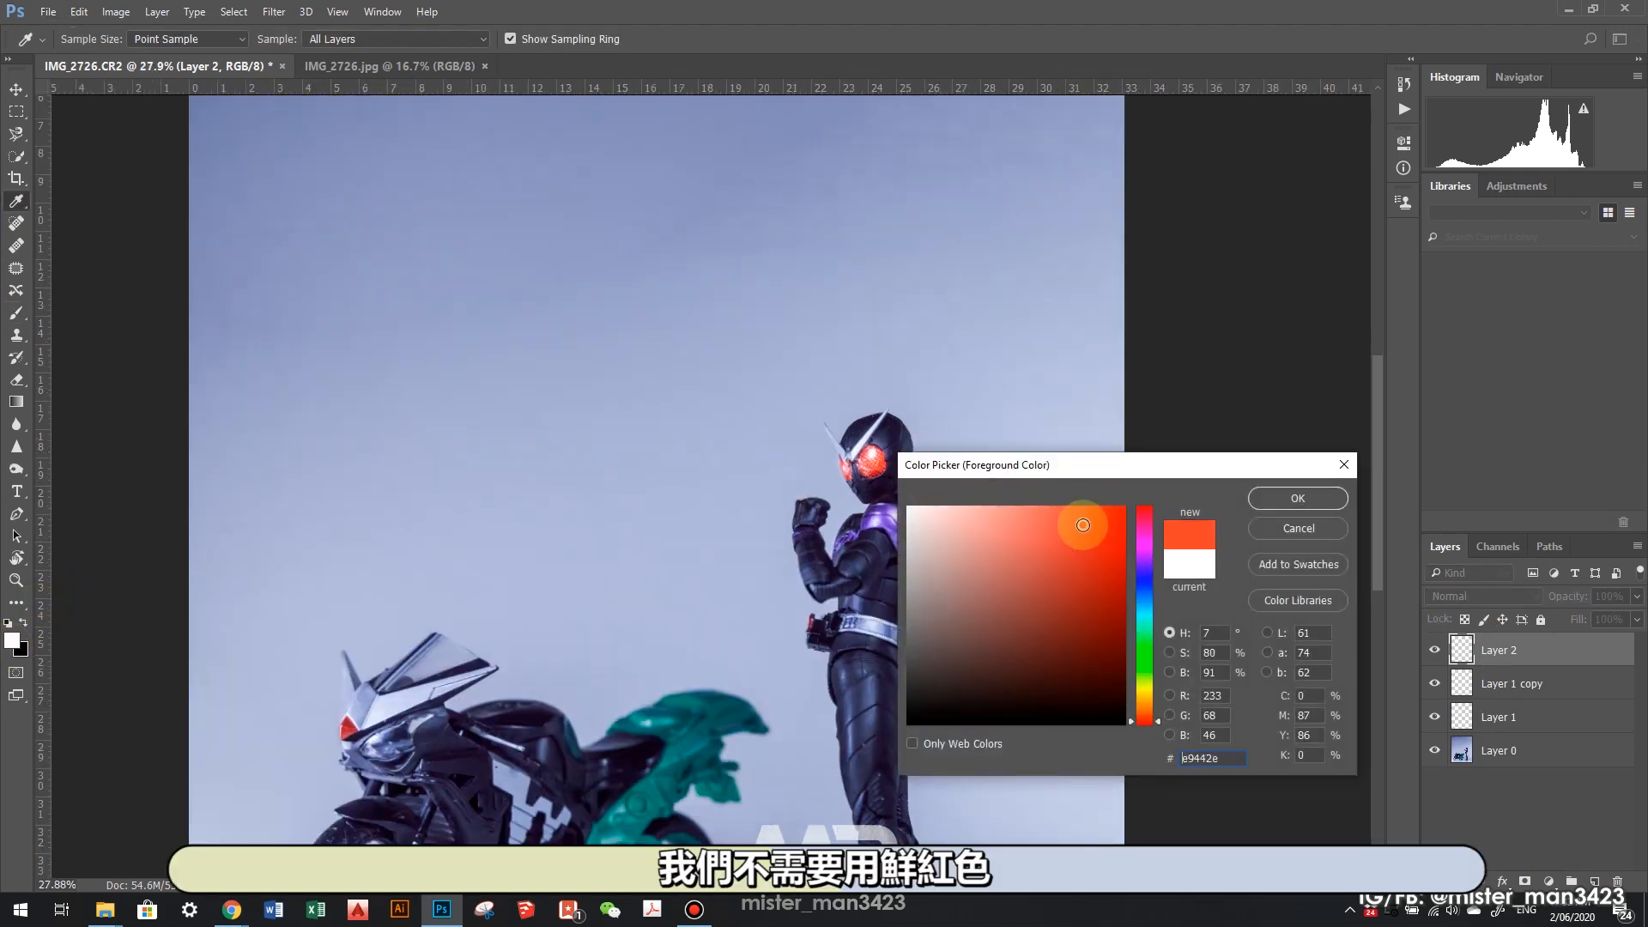
pyautogui.click(1297, 498)
pyautogui.press('b')
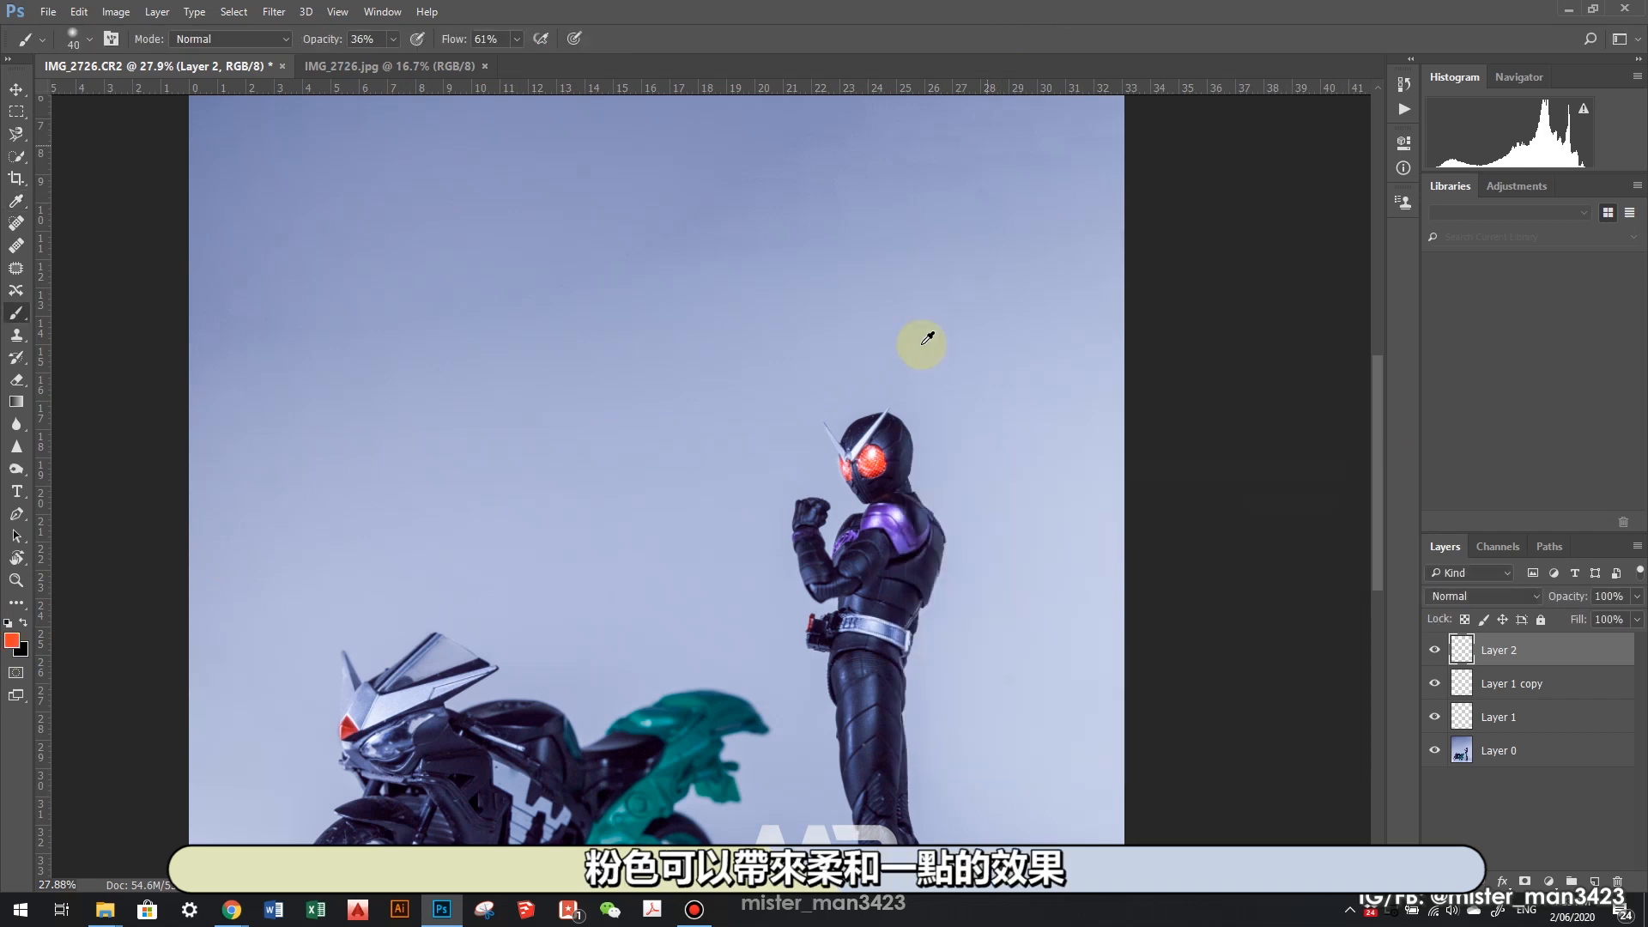
# - Paint a thin orange-red layer over and around both of the figure's eyes on Layer 2 with a soft Brush at 36% opacity
pyautogui.scroll(5, 925, 340)
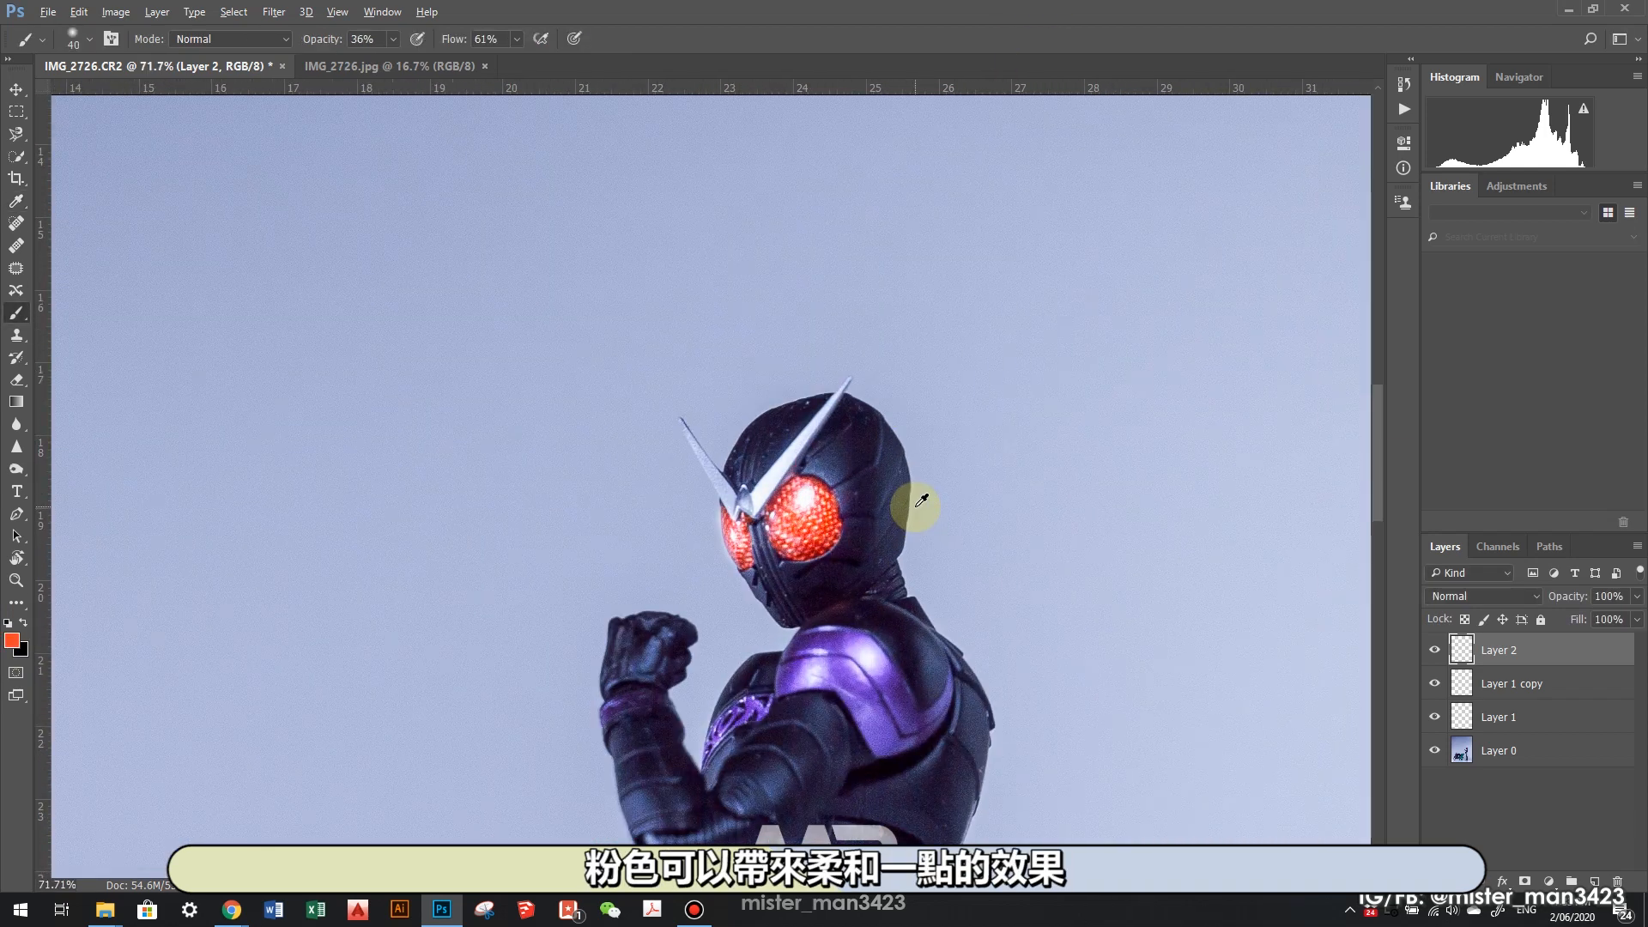
pyautogui.scroll(3, 759, 513)
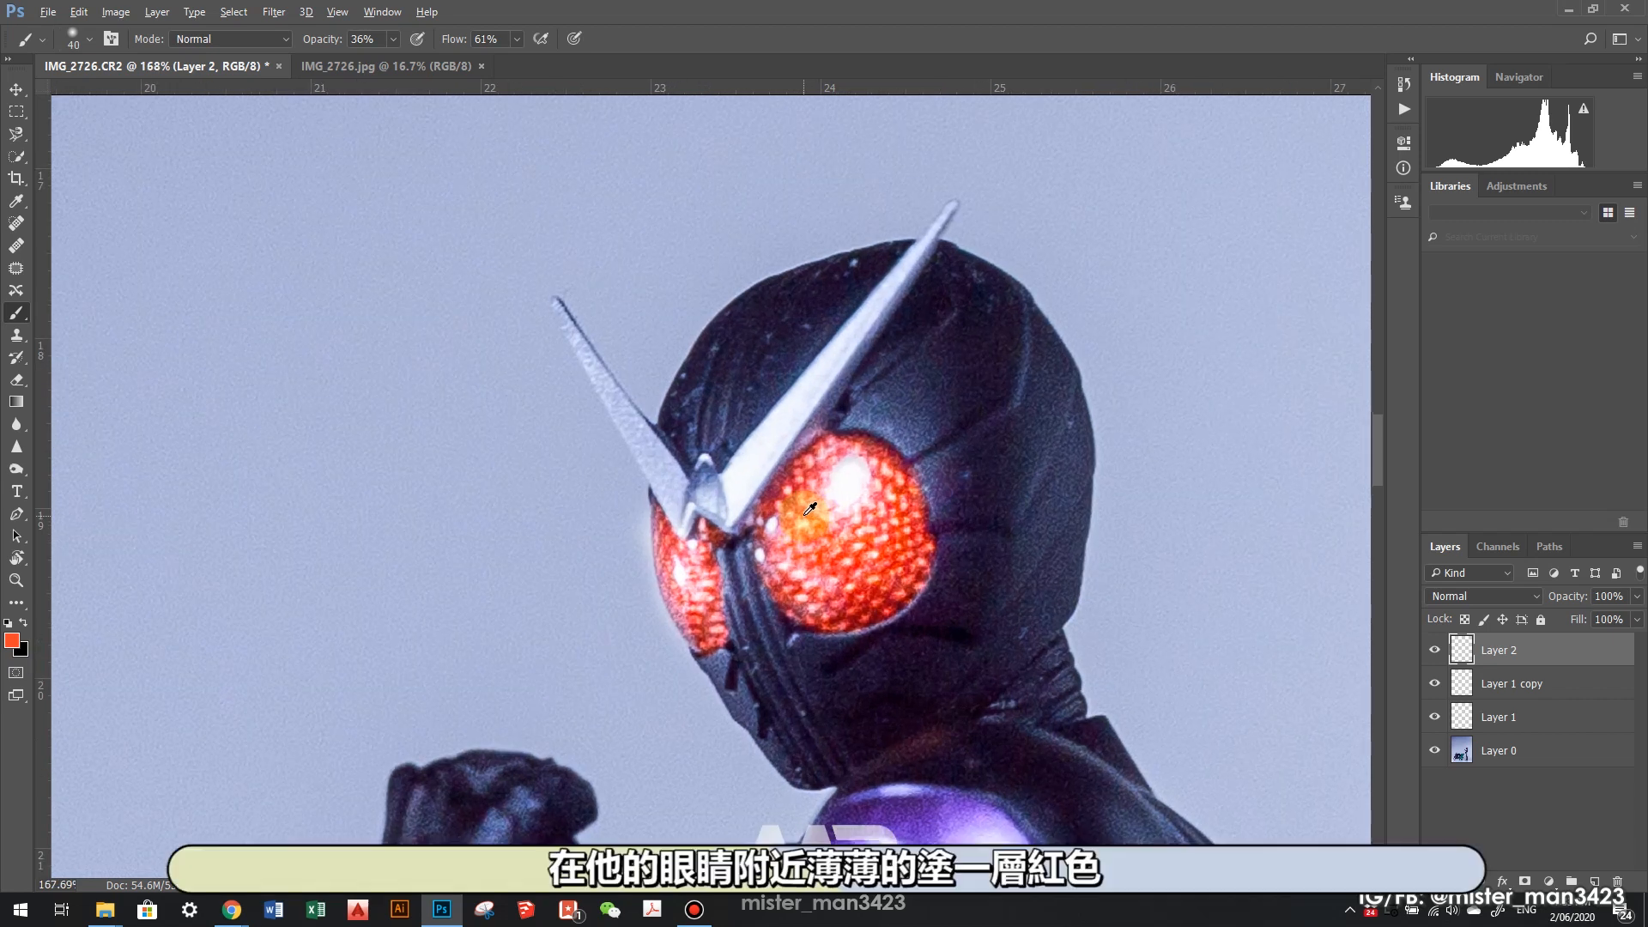
pyautogui.moveTo(810, 521); pyautogui.dragTo(823, 517)
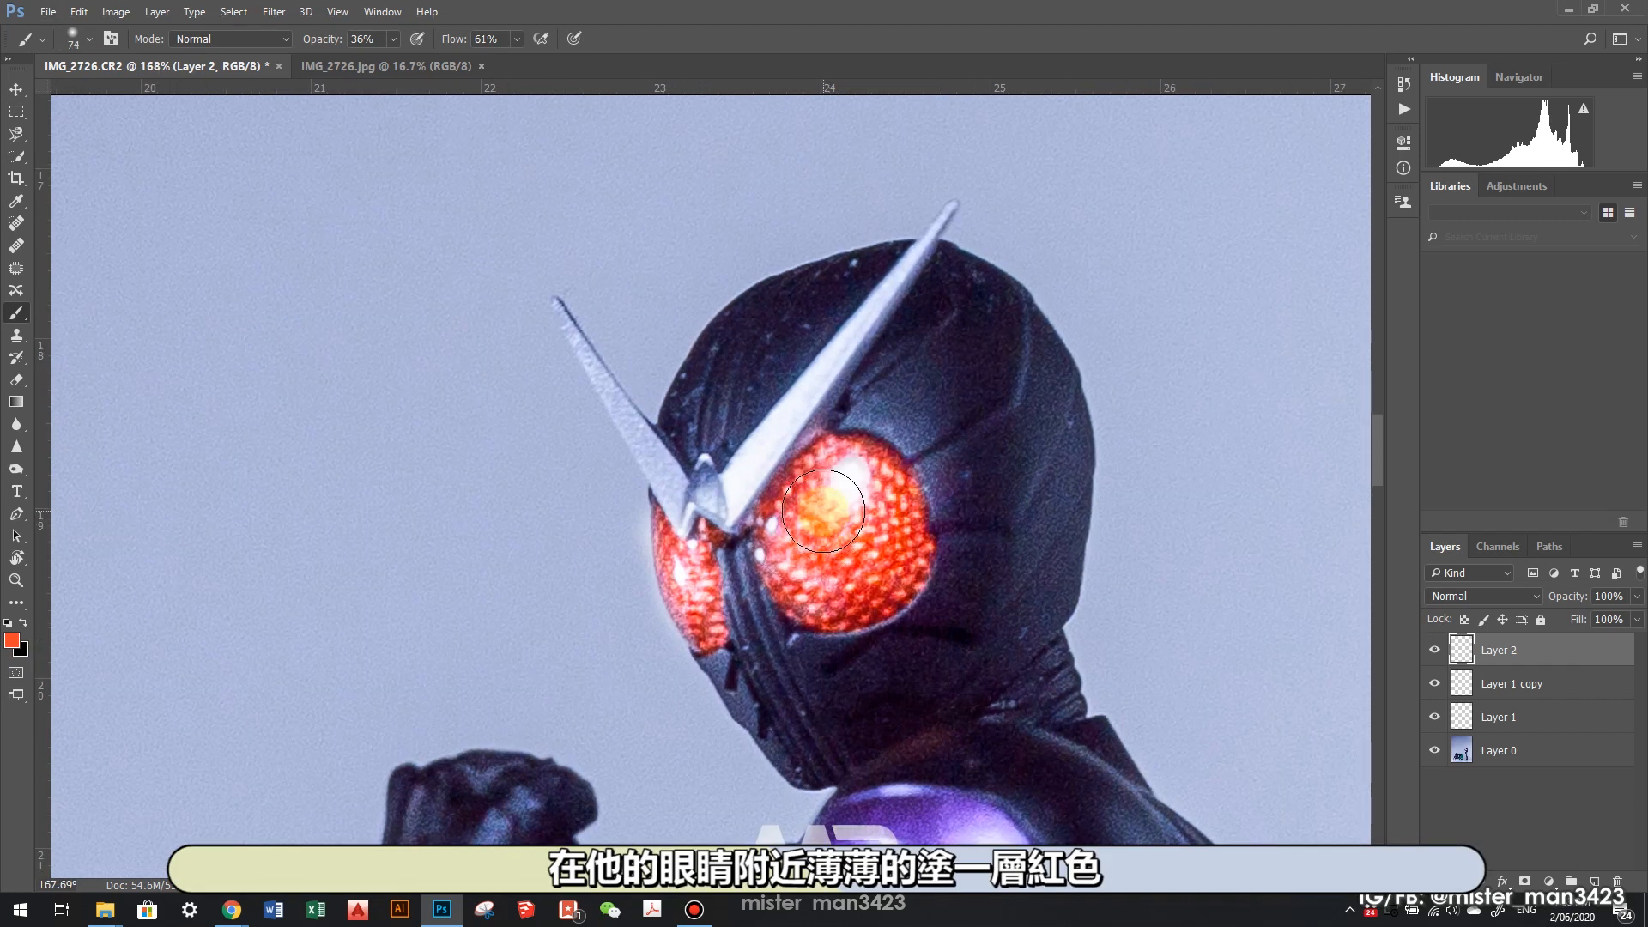
pyautogui.click(826, 442)
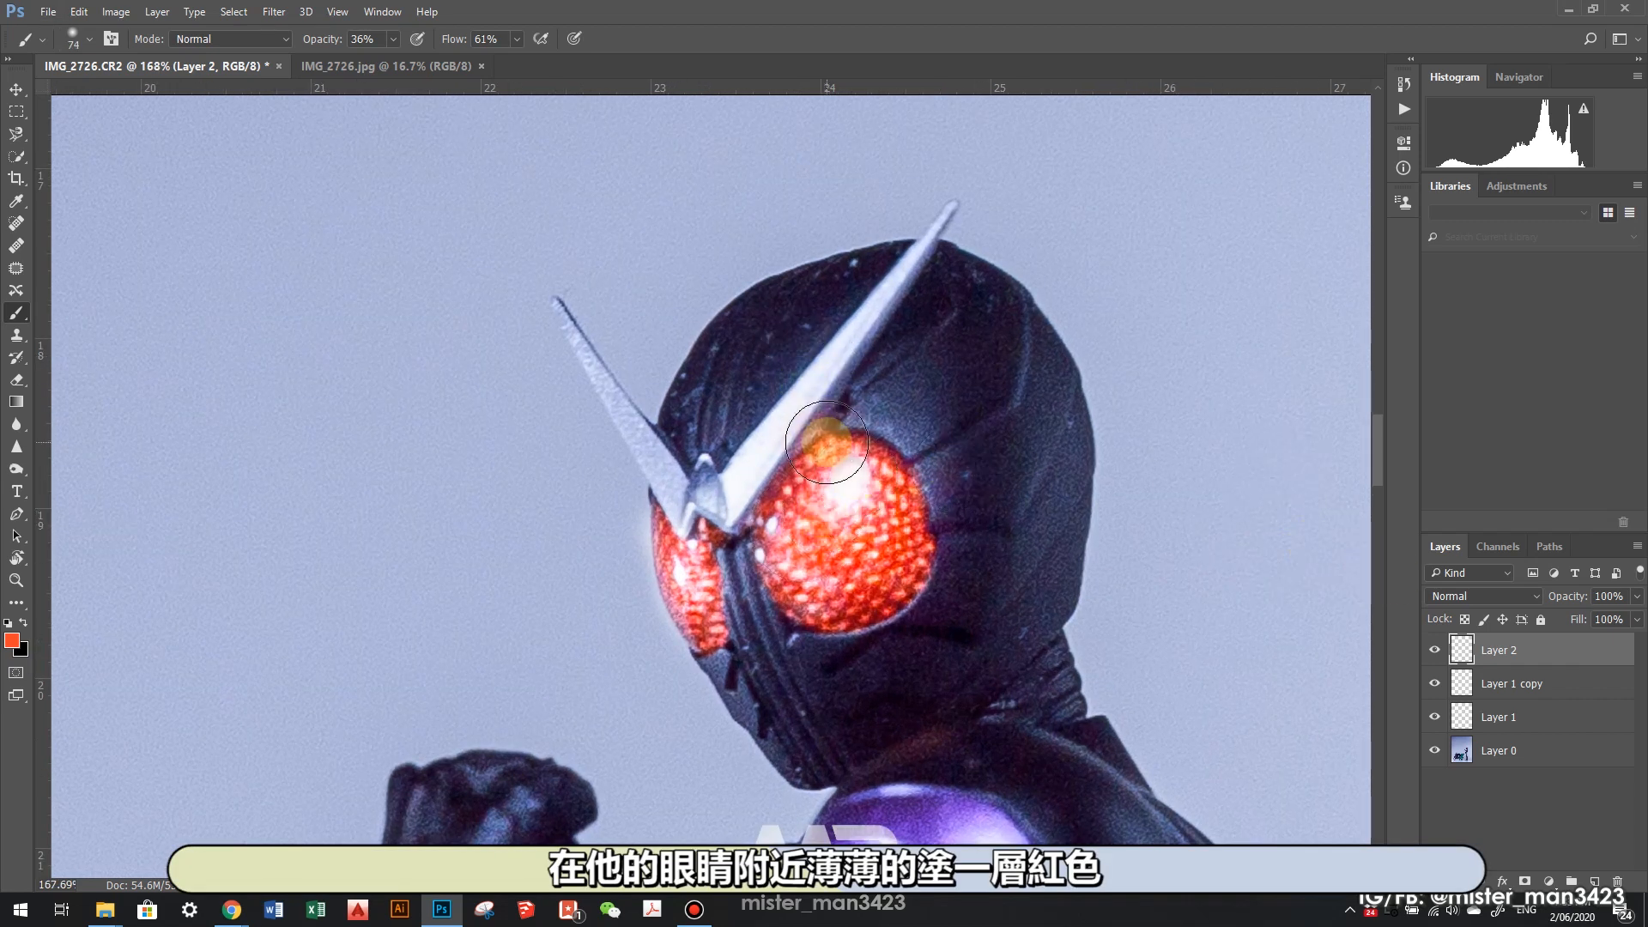
pyautogui.moveTo(822, 447)
pyautogui.mouseDown()
pyautogui.moveTo(778, 506)
pyautogui.moveTo(802, 601)
pyautogui.moveTo(907, 596)
pyautogui.moveTo(923, 533)
pyautogui.moveTo(885, 451)
pyautogui.moveTo(834, 439)
pyautogui.moveTo(878, 459)
pyautogui.moveTo(901, 524)
pyautogui.moveTo(873, 604)
pyautogui.moveTo(826, 591)
pyautogui.moveTo(823, 497)
pyautogui.moveTo(865, 460)
pyautogui.moveTo(794, 513)
pyautogui.mouseUp()
pyautogui.moveTo(652, 515)
pyautogui.mouseDown()
pyautogui.moveTo(682, 625)
pyautogui.moveTo(707, 625)
pyautogui.moveTo(707, 566)
pyautogui.moveTo(685, 528)
pyautogui.moveTo(655, 588)
pyautogui.moveTo(662, 635)
pyautogui.moveTo(692, 647)
pyautogui.moveTo(722, 580)
pyautogui.mouseUp()
pyautogui.keyDown('alt'); pyautogui.rightClick(657, 533); pyautogui.keyUp('alt')
pyautogui.scroll(-2, 721, 579)
pyautogui.moveTo(828, 536)
pyautogui.mouseDown()
pyautogui.moveTo(703, 502)
pyautogui.moveTo(738, 613)
pyautogui.moveTo(875, 531)
pyautogui.mouseUp()
pyautogui.hotkey('ctrl', 'z')
pyautogui.scroll(-3, 875, 530)
pyautogui.scroll(-1, 876, 531)
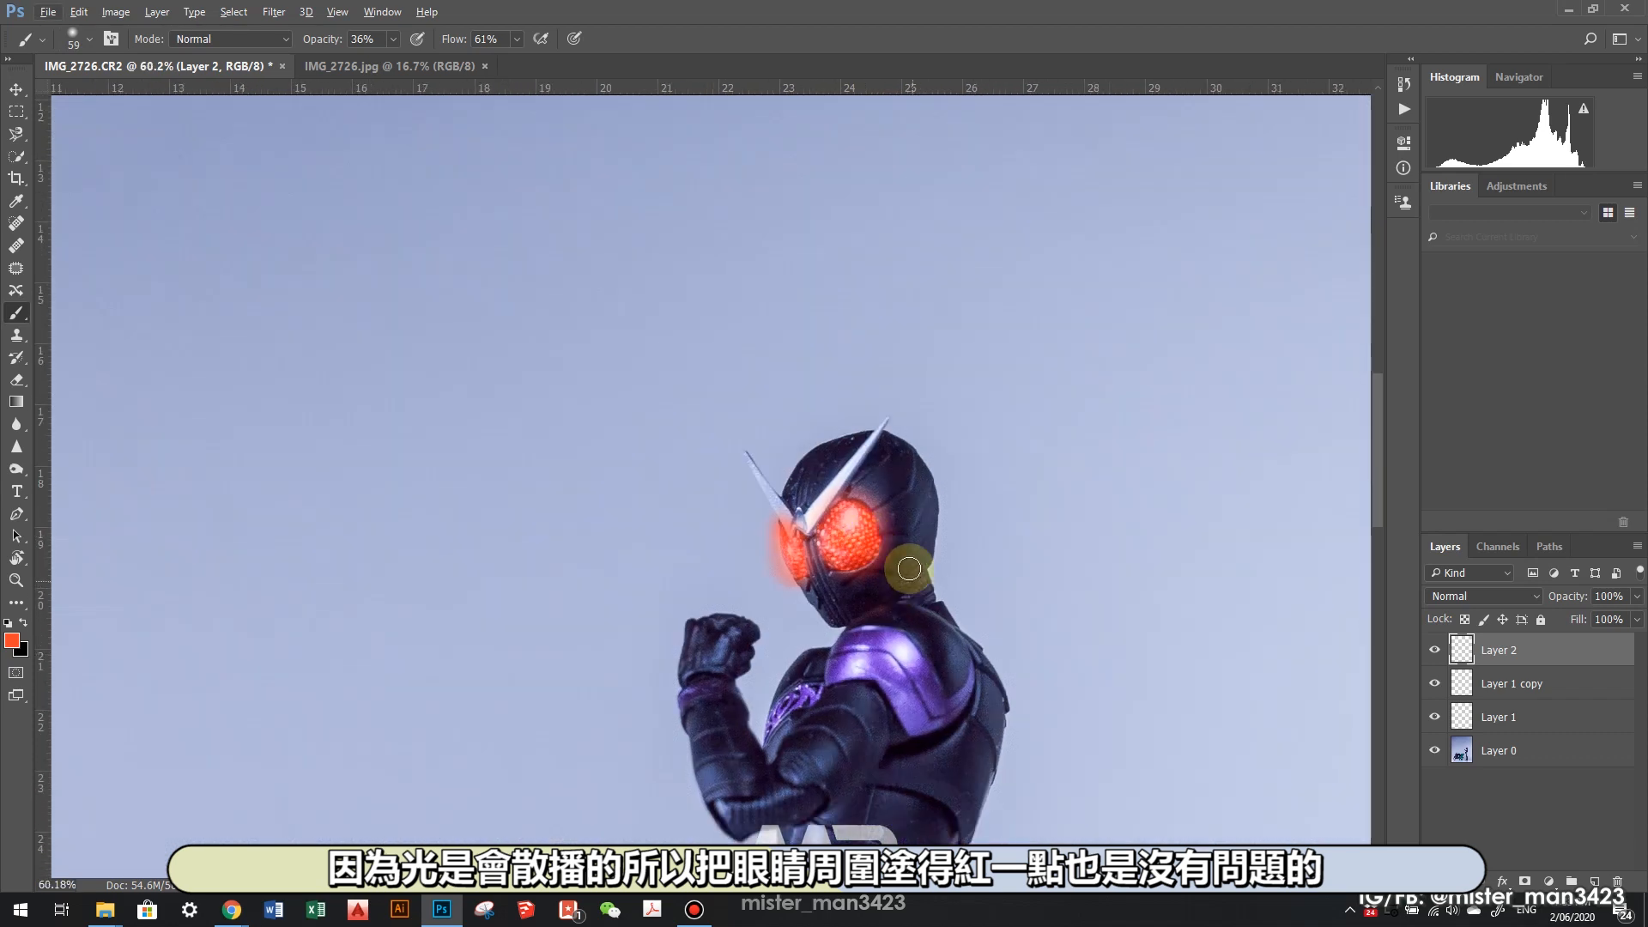
# - Enlarge the Brush to about 152 px and spread the red glow wider around the eyes and the front of the mask
pyautogui.click(915, 519)
pyautogui.scroll(2, 915, 519)
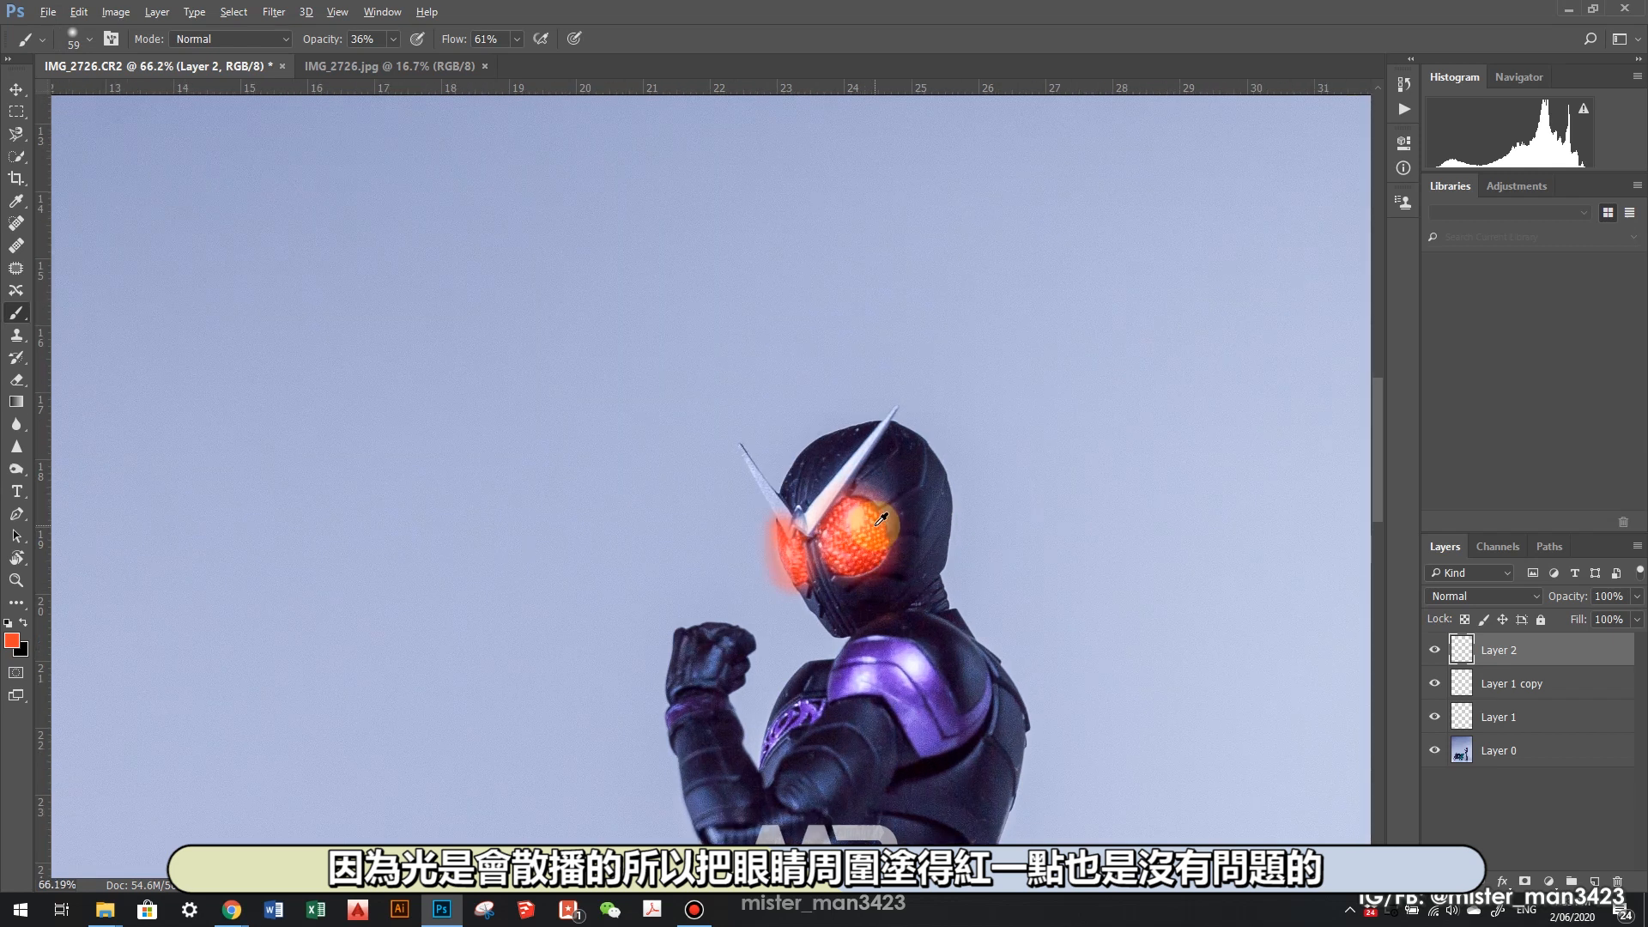
pyautogui.press(']')
pyautogui.press(']')
pyautogui.press(']')
pyautogui.press(']')
pyautogui.press(']')
pyautogui.moveTo(891, 515)
pyautogui.mouseDown()
pyautogui.moveTo(857, 489)
pyautogui.moveTo(889, 538)
pyautogui.moveTo(879, 575)
pyautogui.moveTo(797, 524)
pyautogui.moveTo(807, 584)
pyautogui.mouseUp()
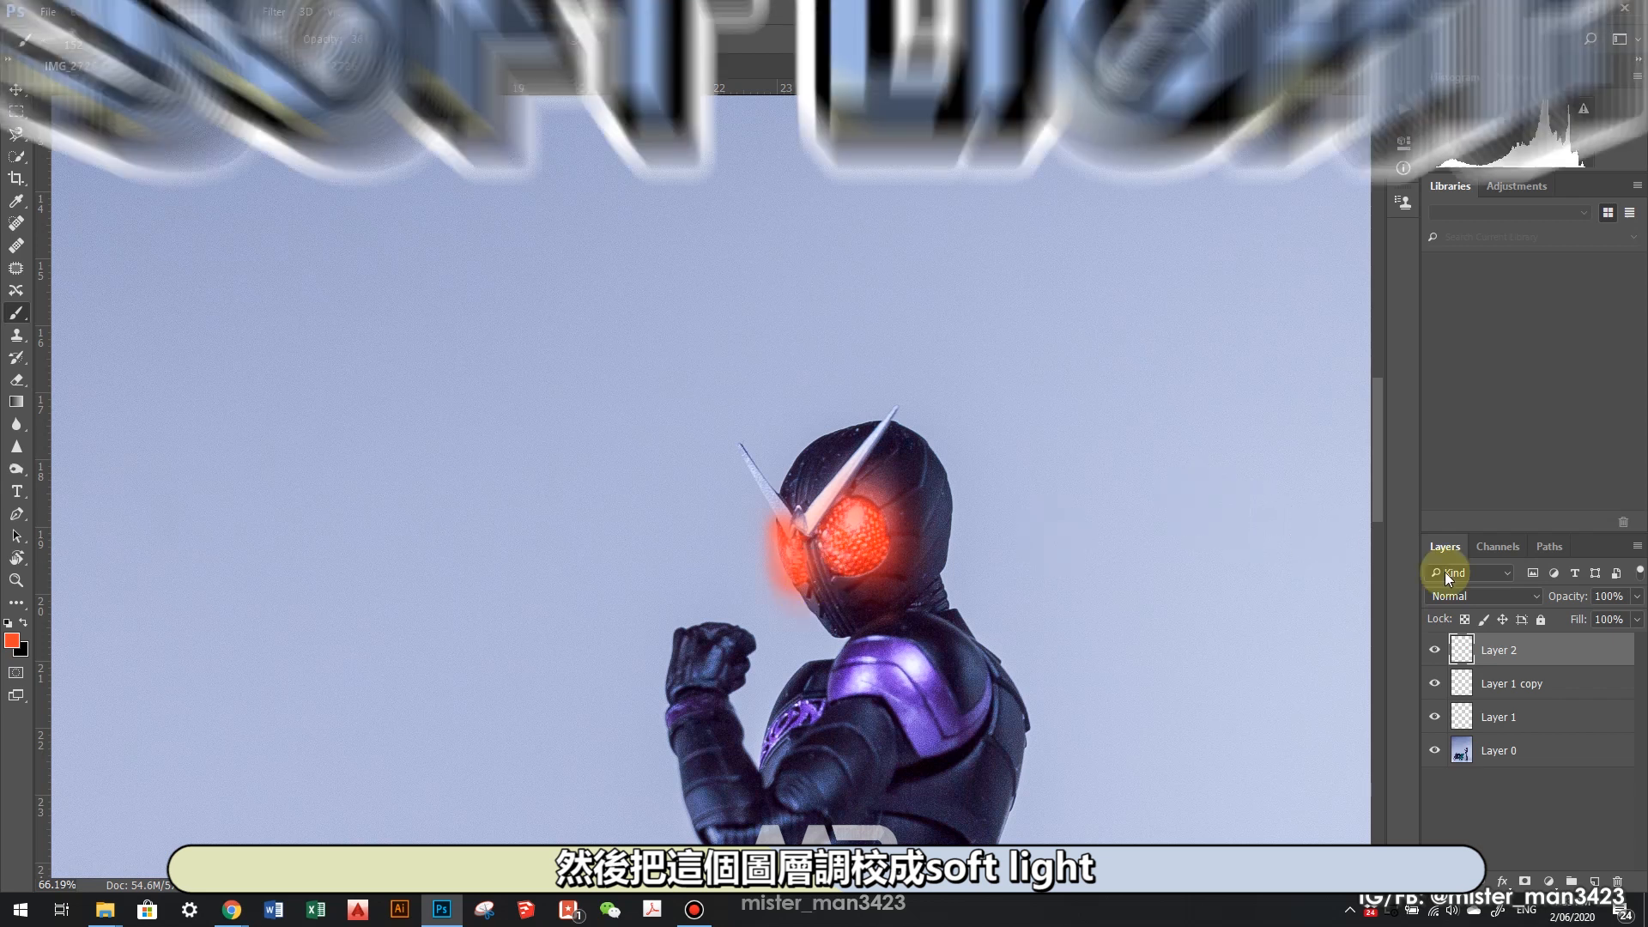
# - Set the red glow layer's blend mode to Soft Light
pyautogui.click(1450, 596)
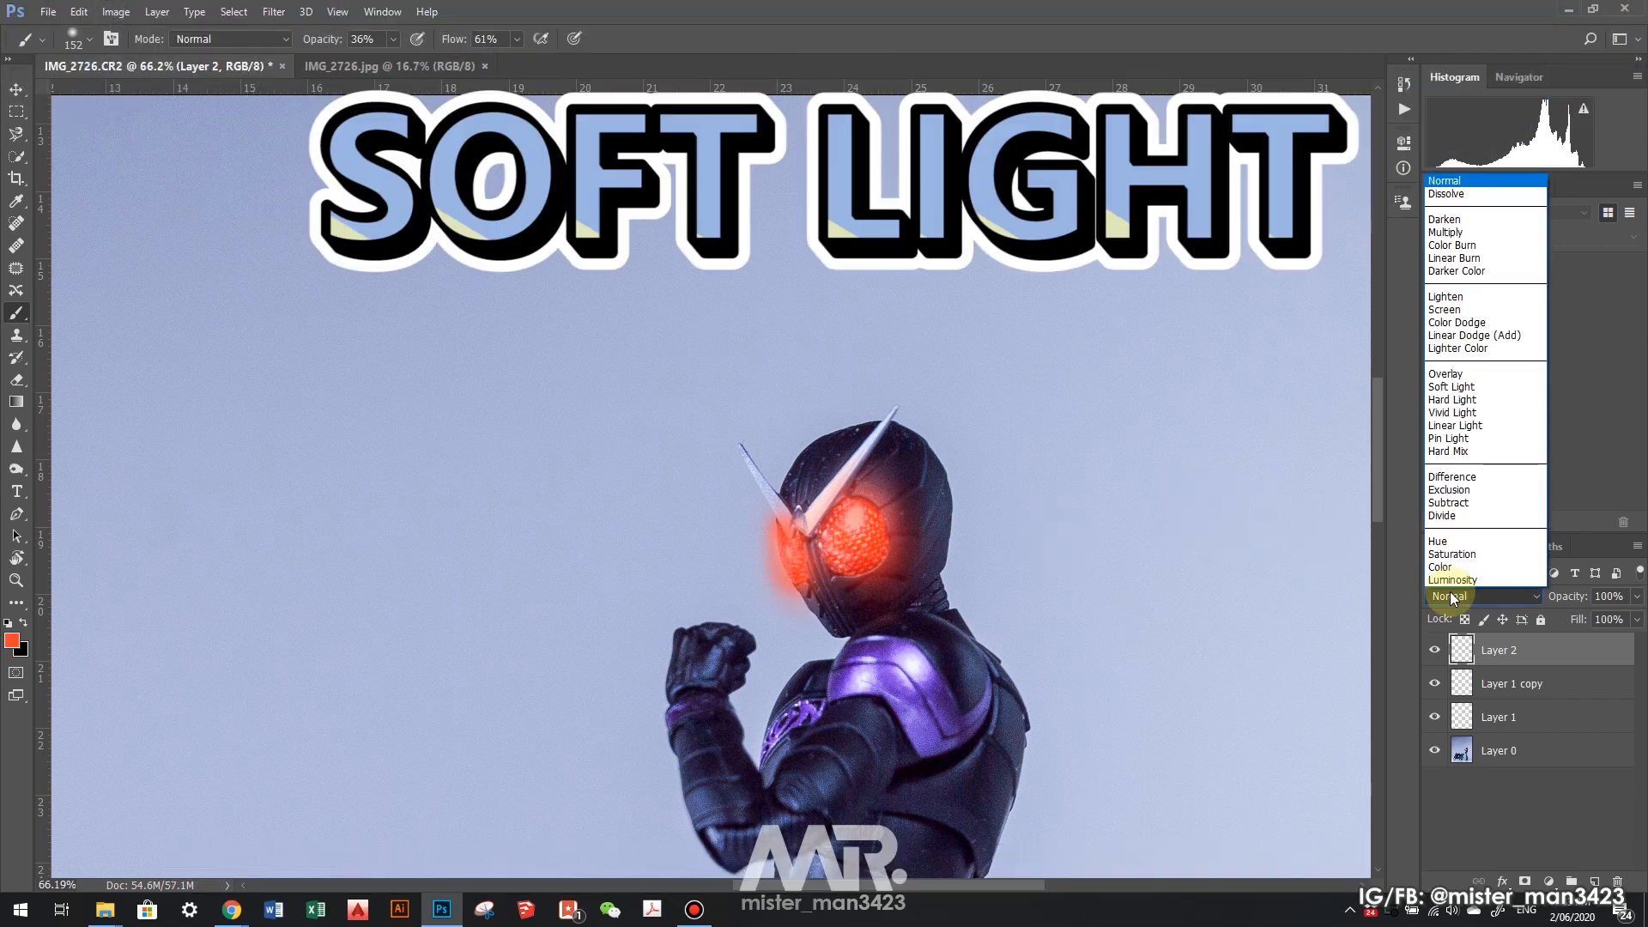
pyautogui.click(1504, 387)
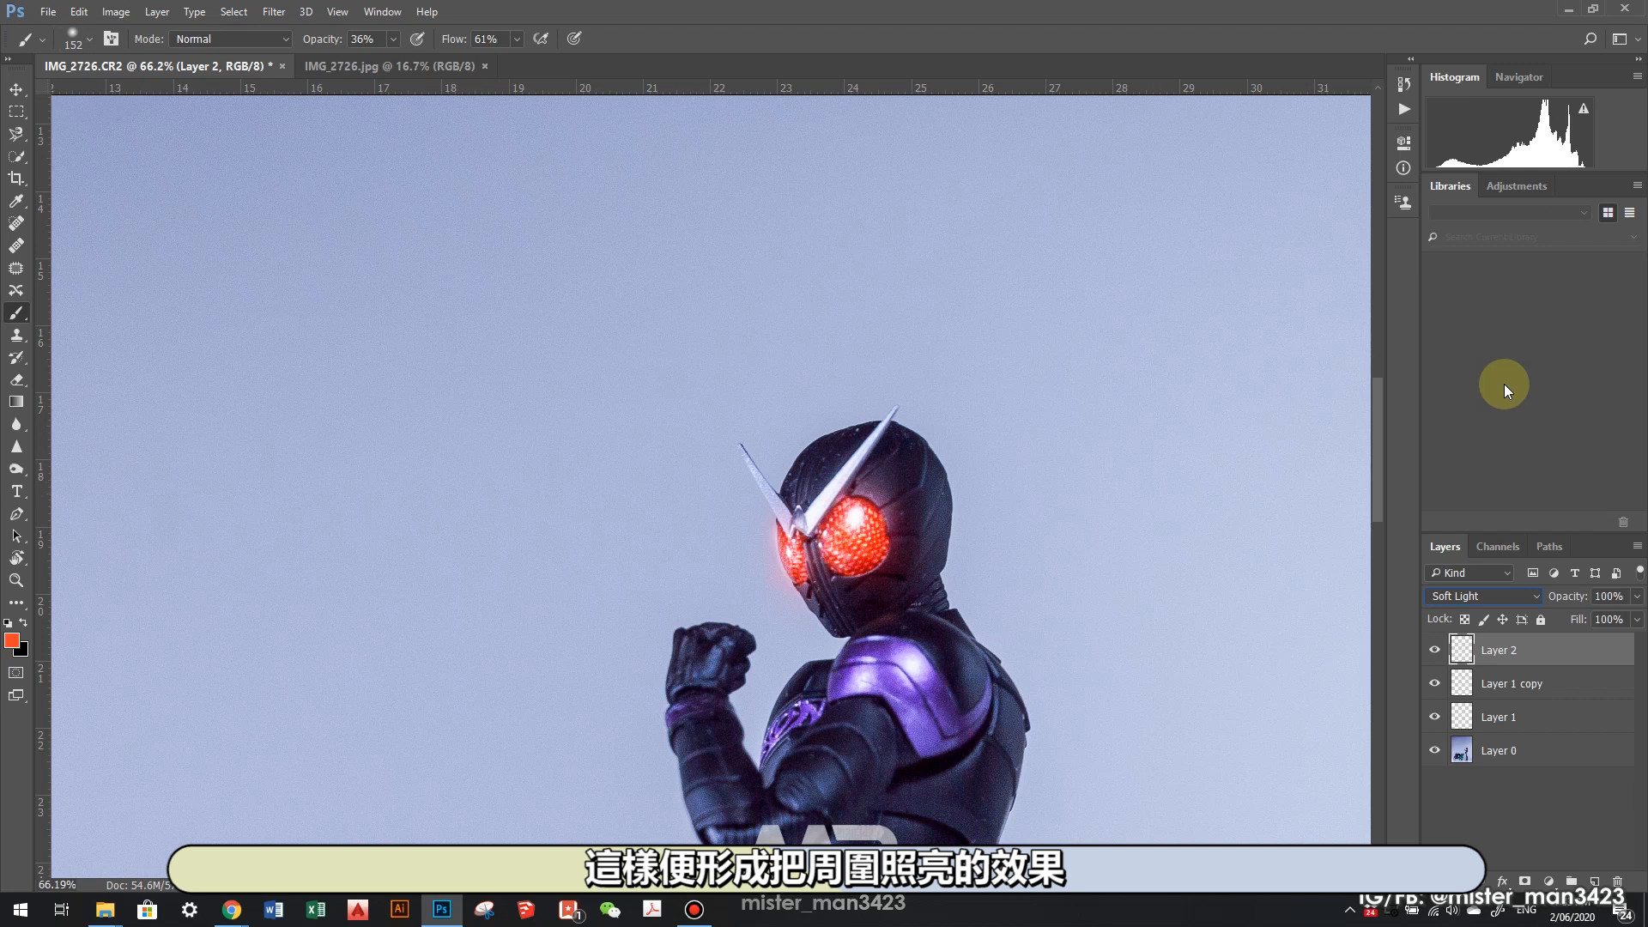
pyautogui.click(10, 93)
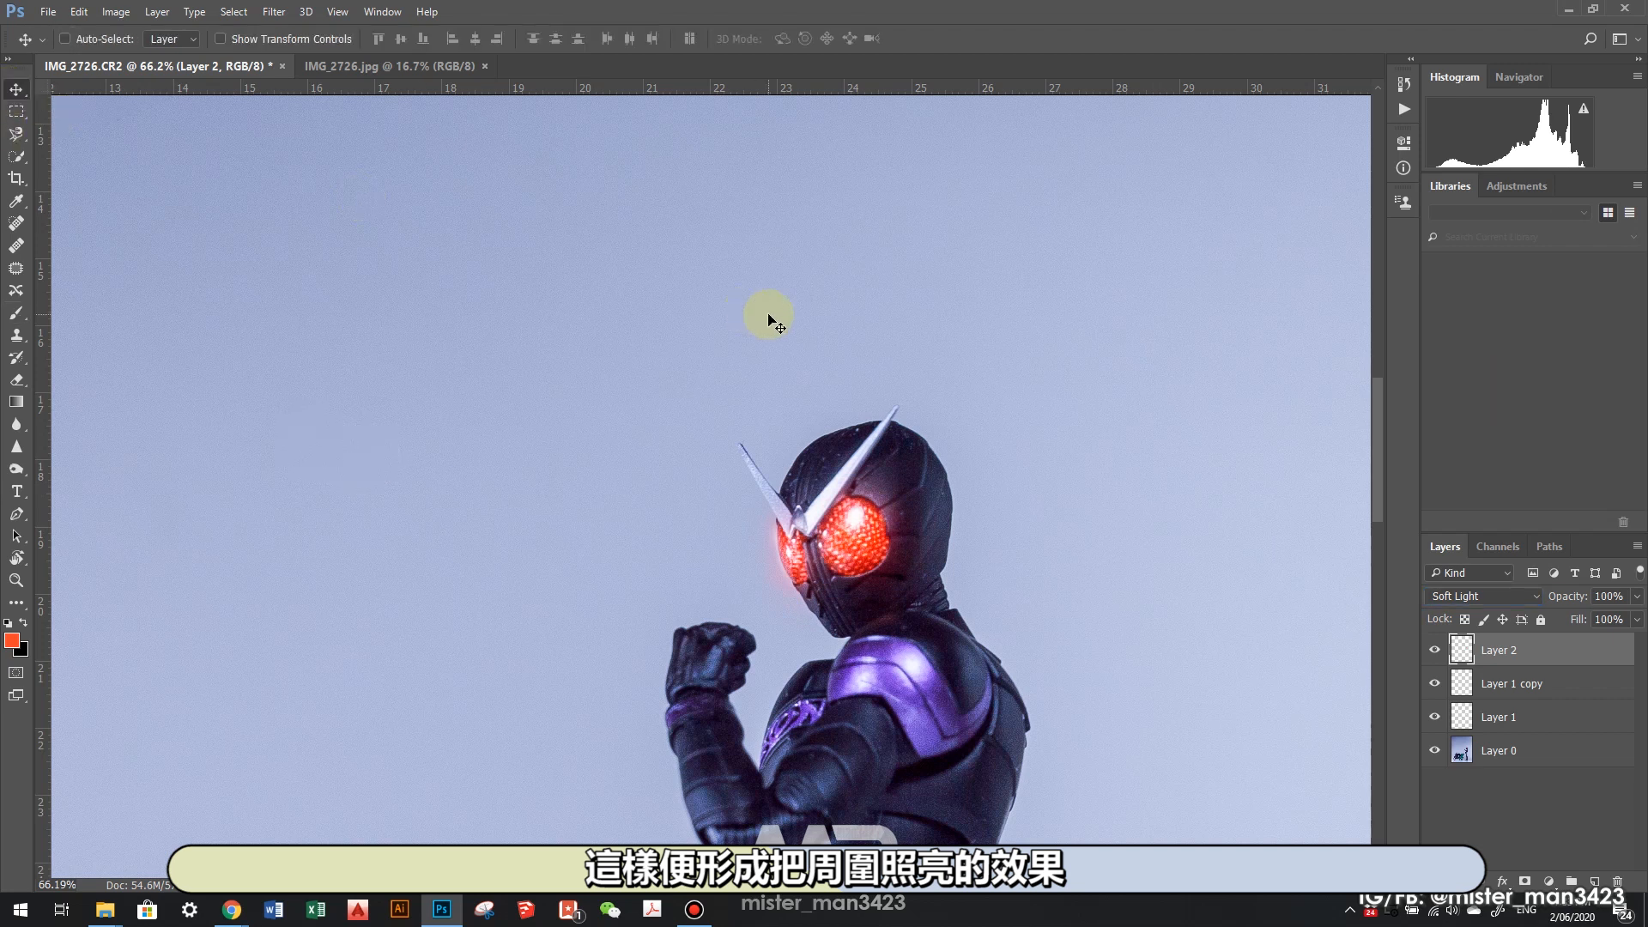
pyautogui.scroll(-1, 763, 312)
pyautogui.scroll(7, 1040, 525)
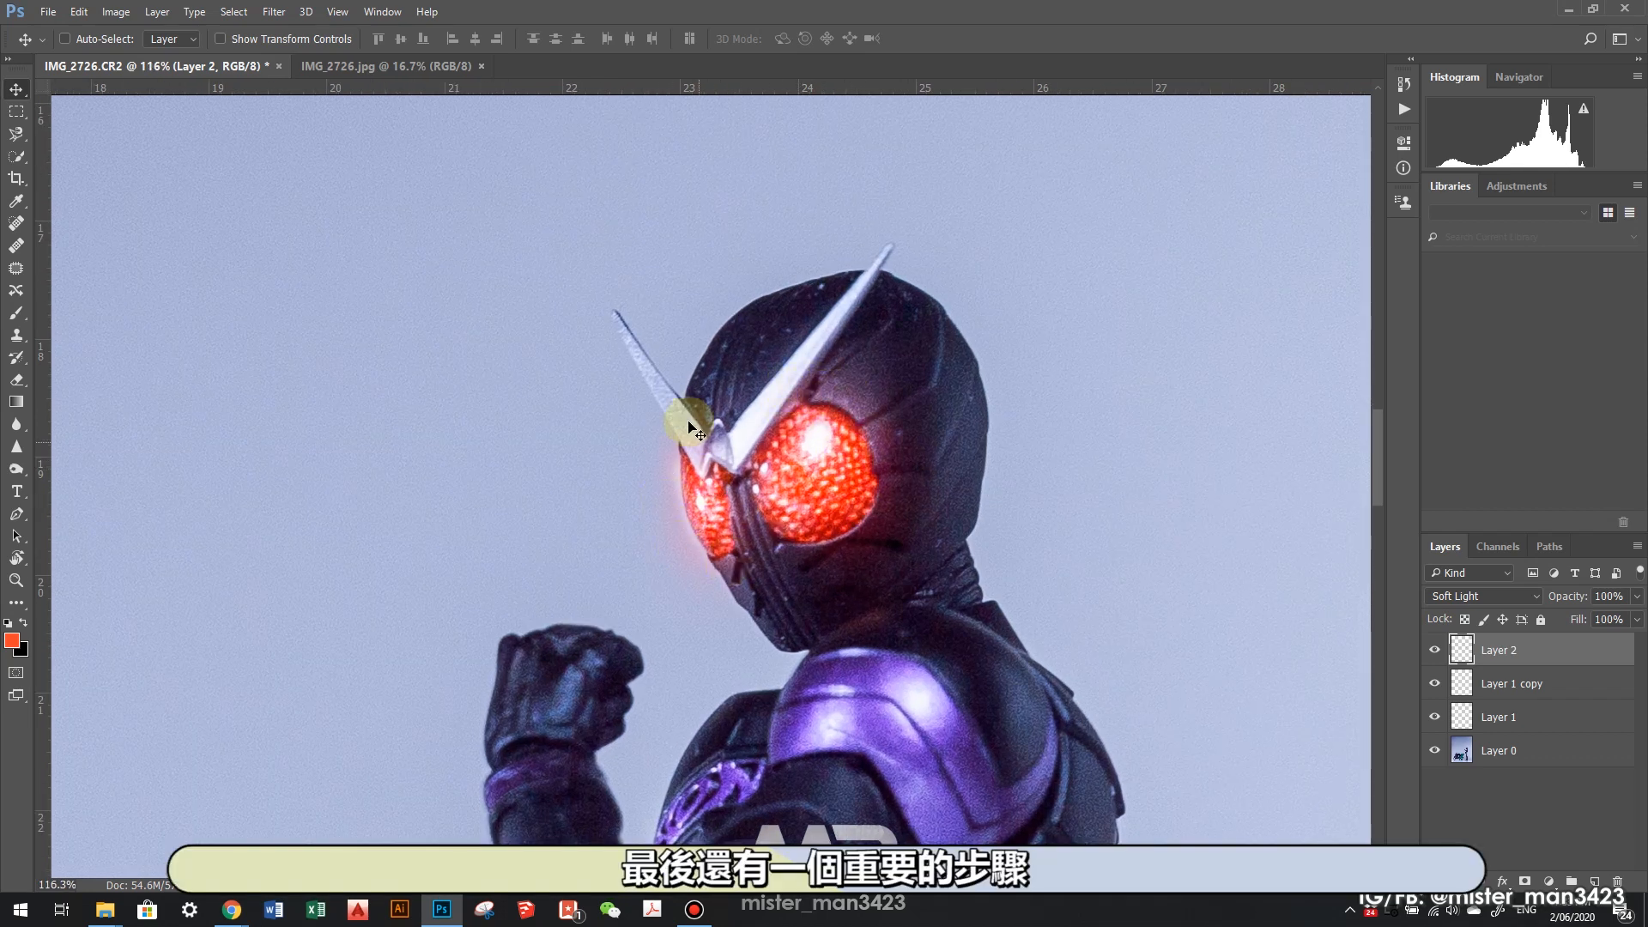
# - Paint faint red reflected light on the raised fist, shoulder armour and upper chest with a small soft Brush at 36% opacity
pyautogui.scroll(-2, 913, 556)
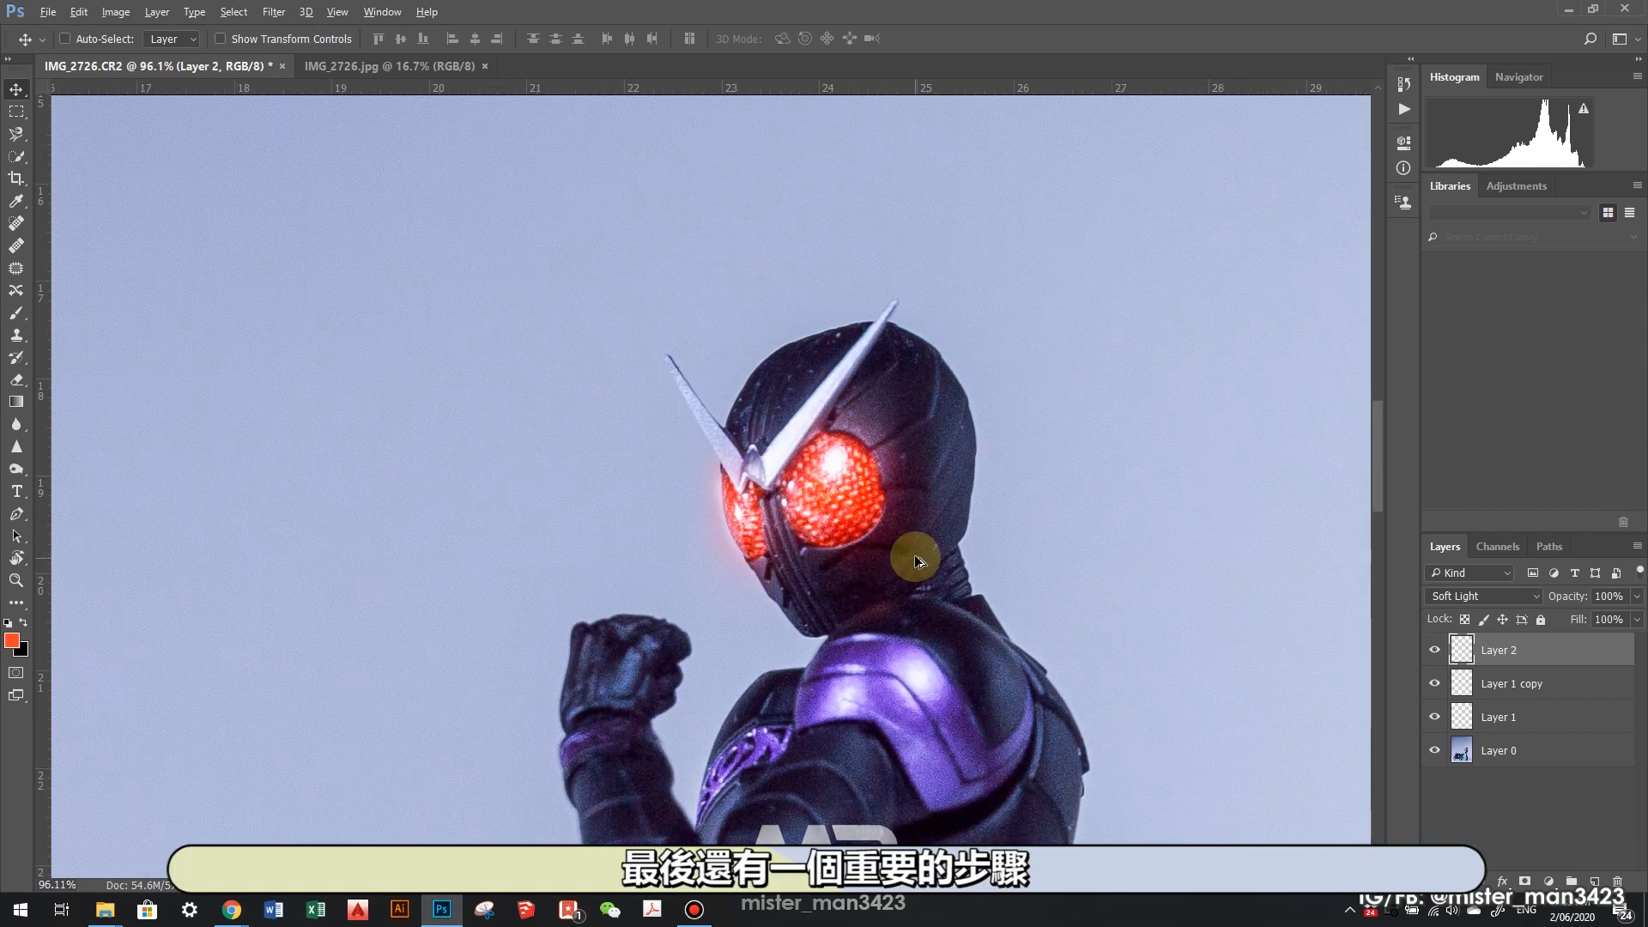
pyautogui.scroll(-2, 914, 555)
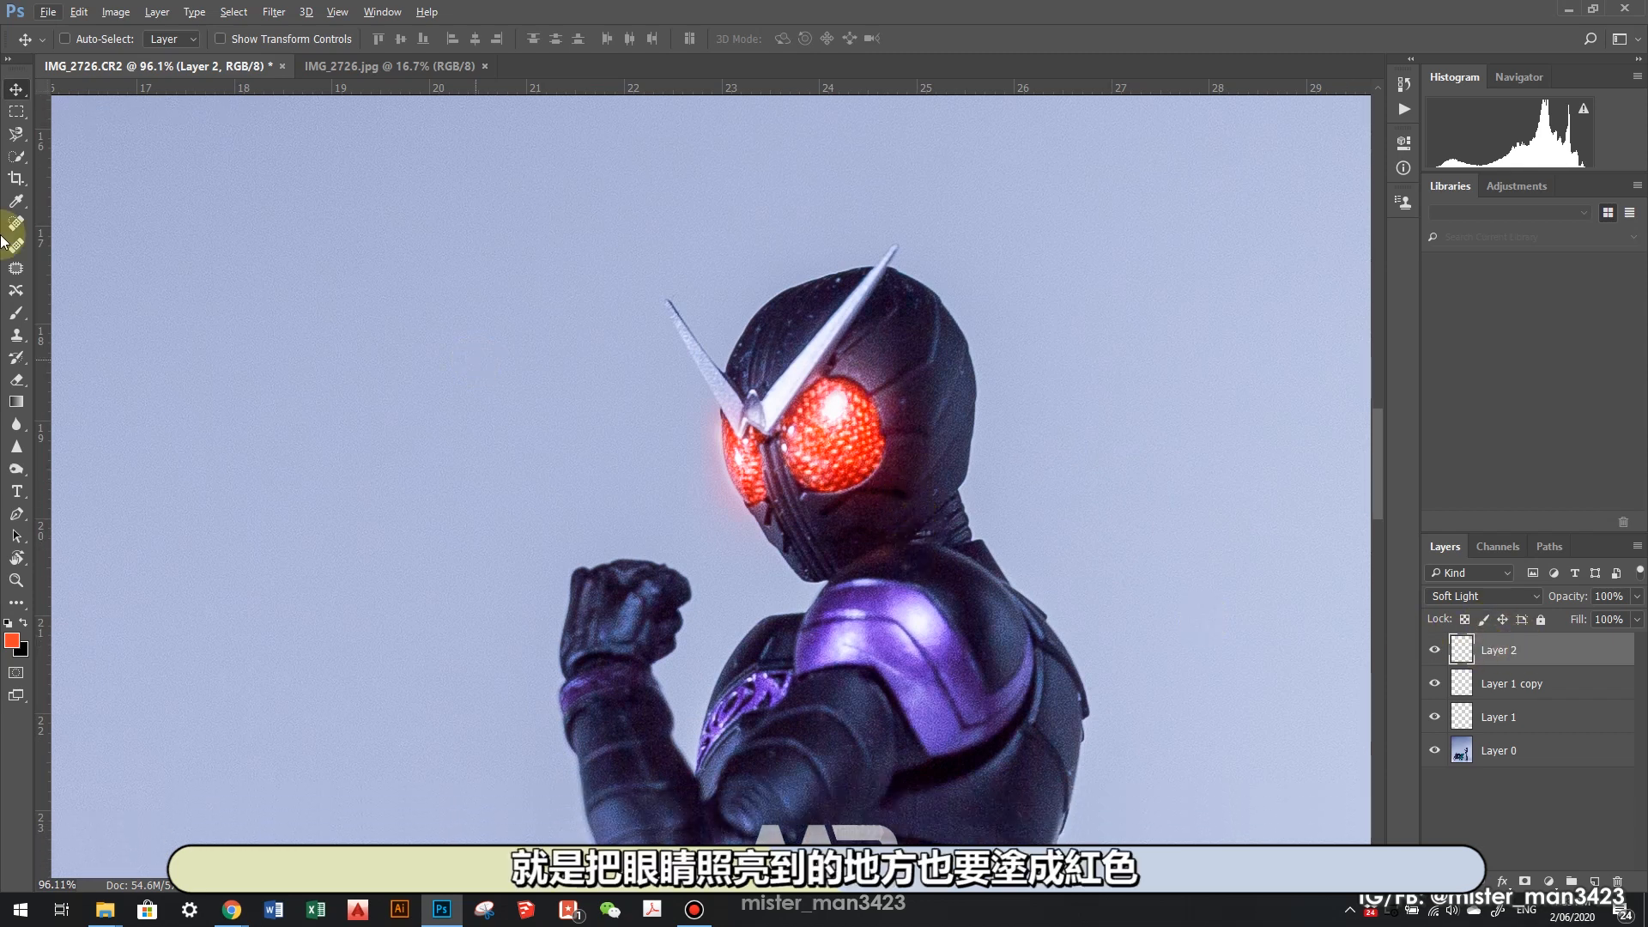
pyautogui.click(16, 313)
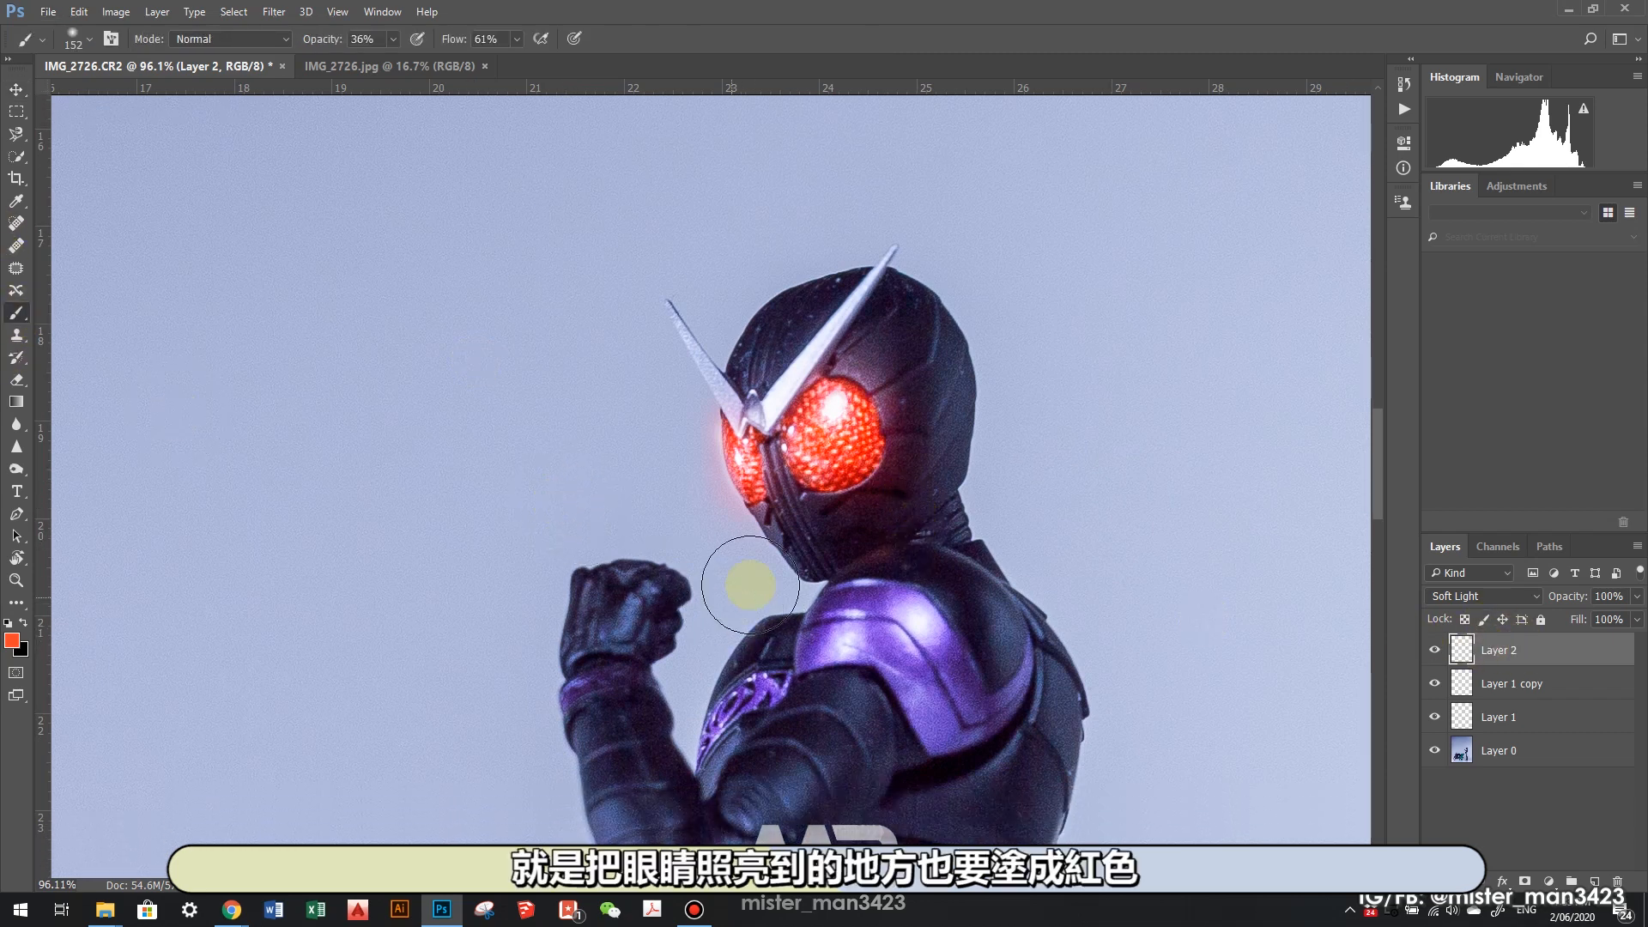
pyautogui.scroll(2, 803, 572)
pyautogui.scroll(2, 802, 572)
pyautogui.moveTo(735, 553); pyautogui.dragTo(682, 498)
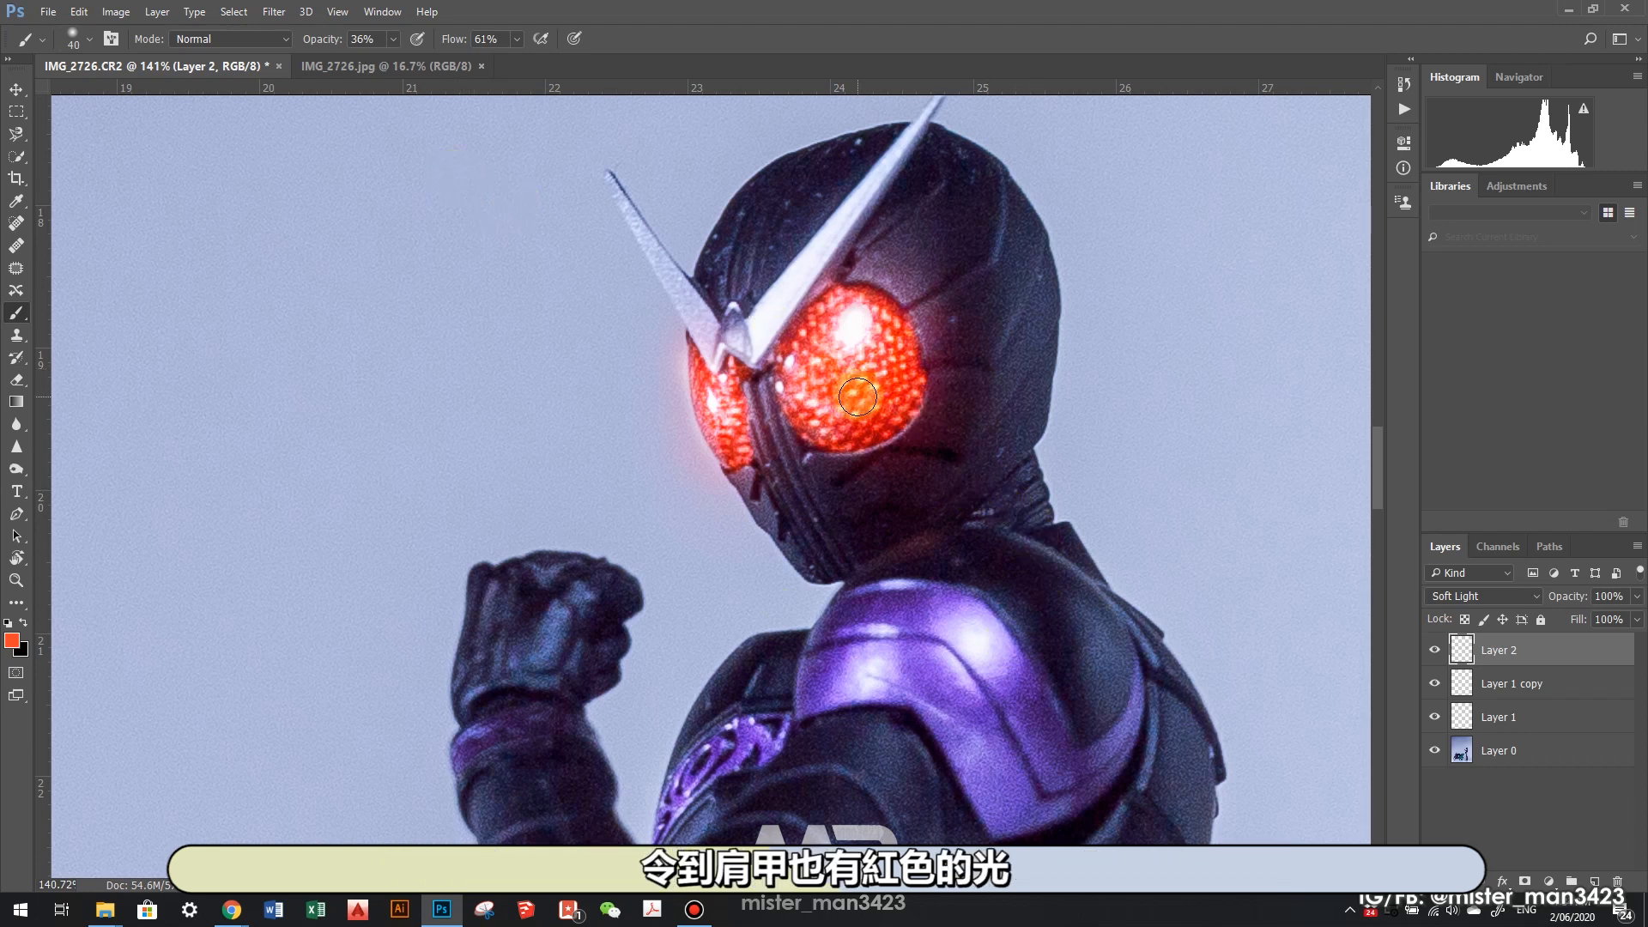
pyautogui.click(921, 556)
pyautogui.press('alt')
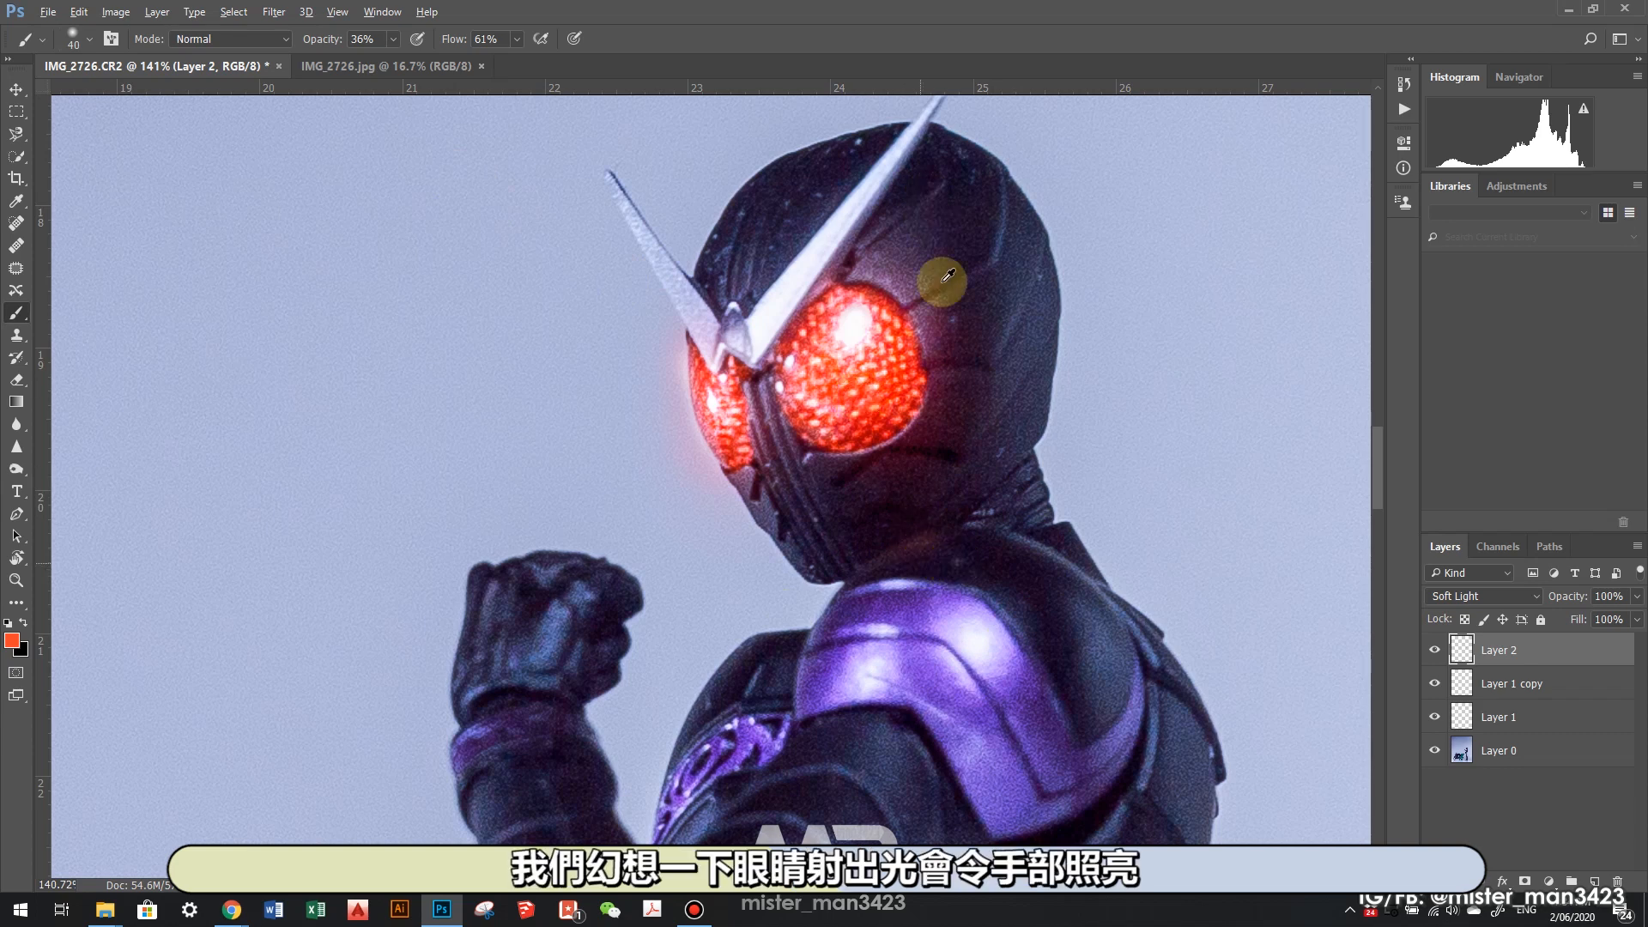
pyautogui.press('Escape')
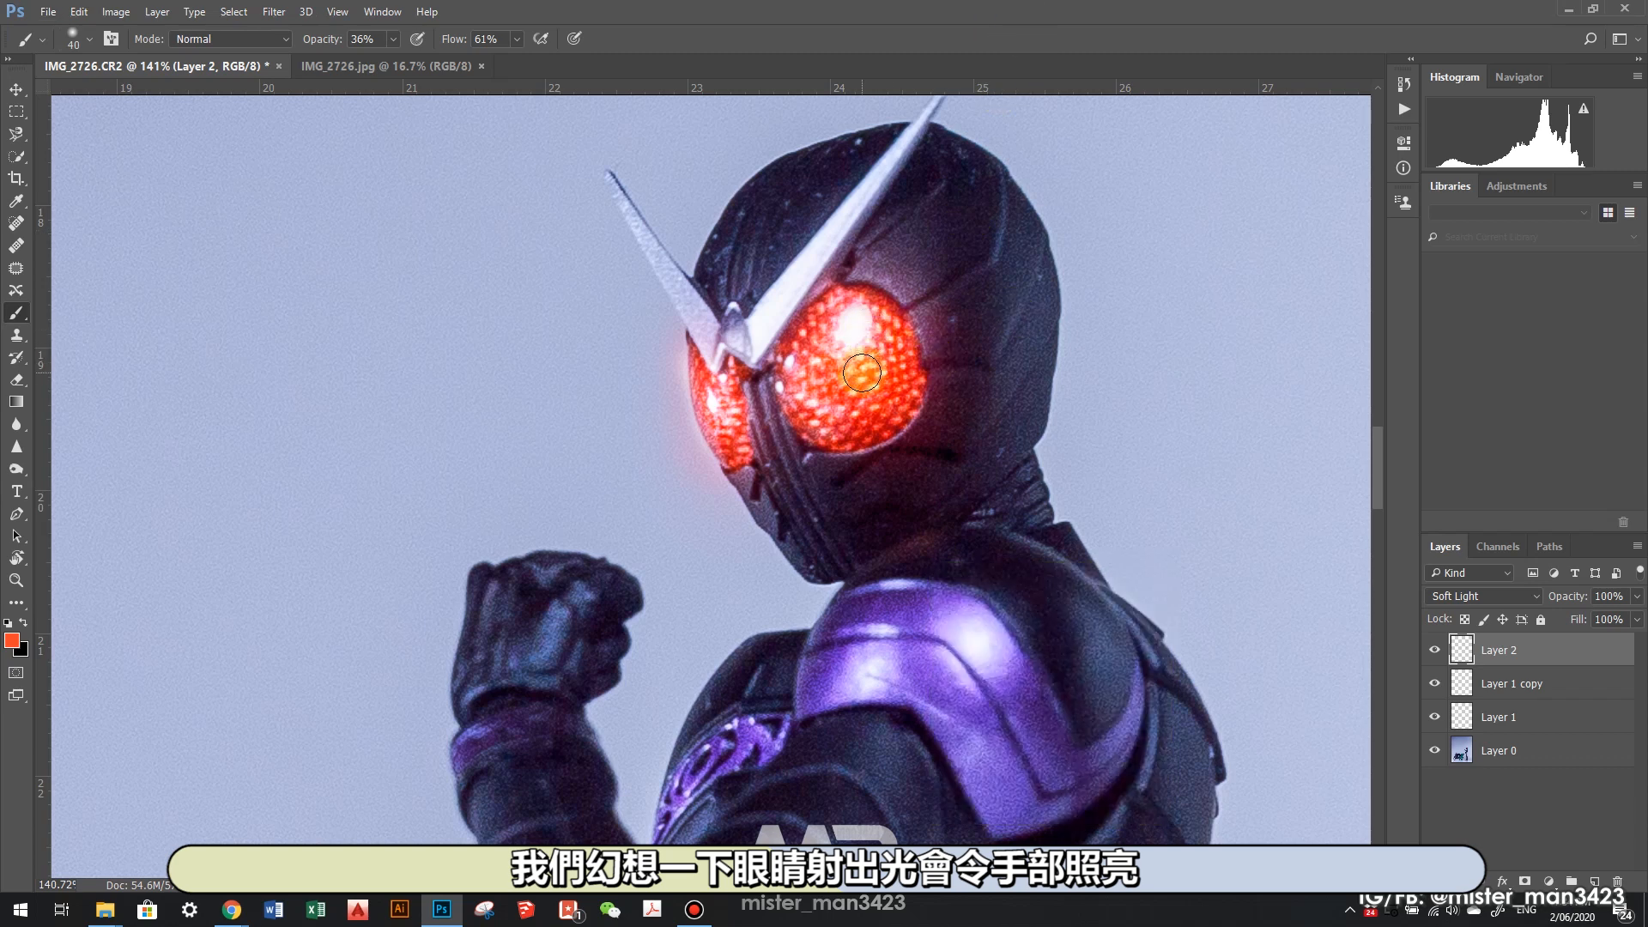
pyautogui.moveTo(600, 581)
pyautogui.mouseDown()
pyautogui.moveTo(559, 610)
pyautogui.moveTo(599, 611)
pyautogui.moveTo(577, 632)
pyautogui.moveTo(595, 581)
pyautogui.moveTo(563, 588)
pyautogui.moveTo(598, 609)
pyautogui.mouseUp()
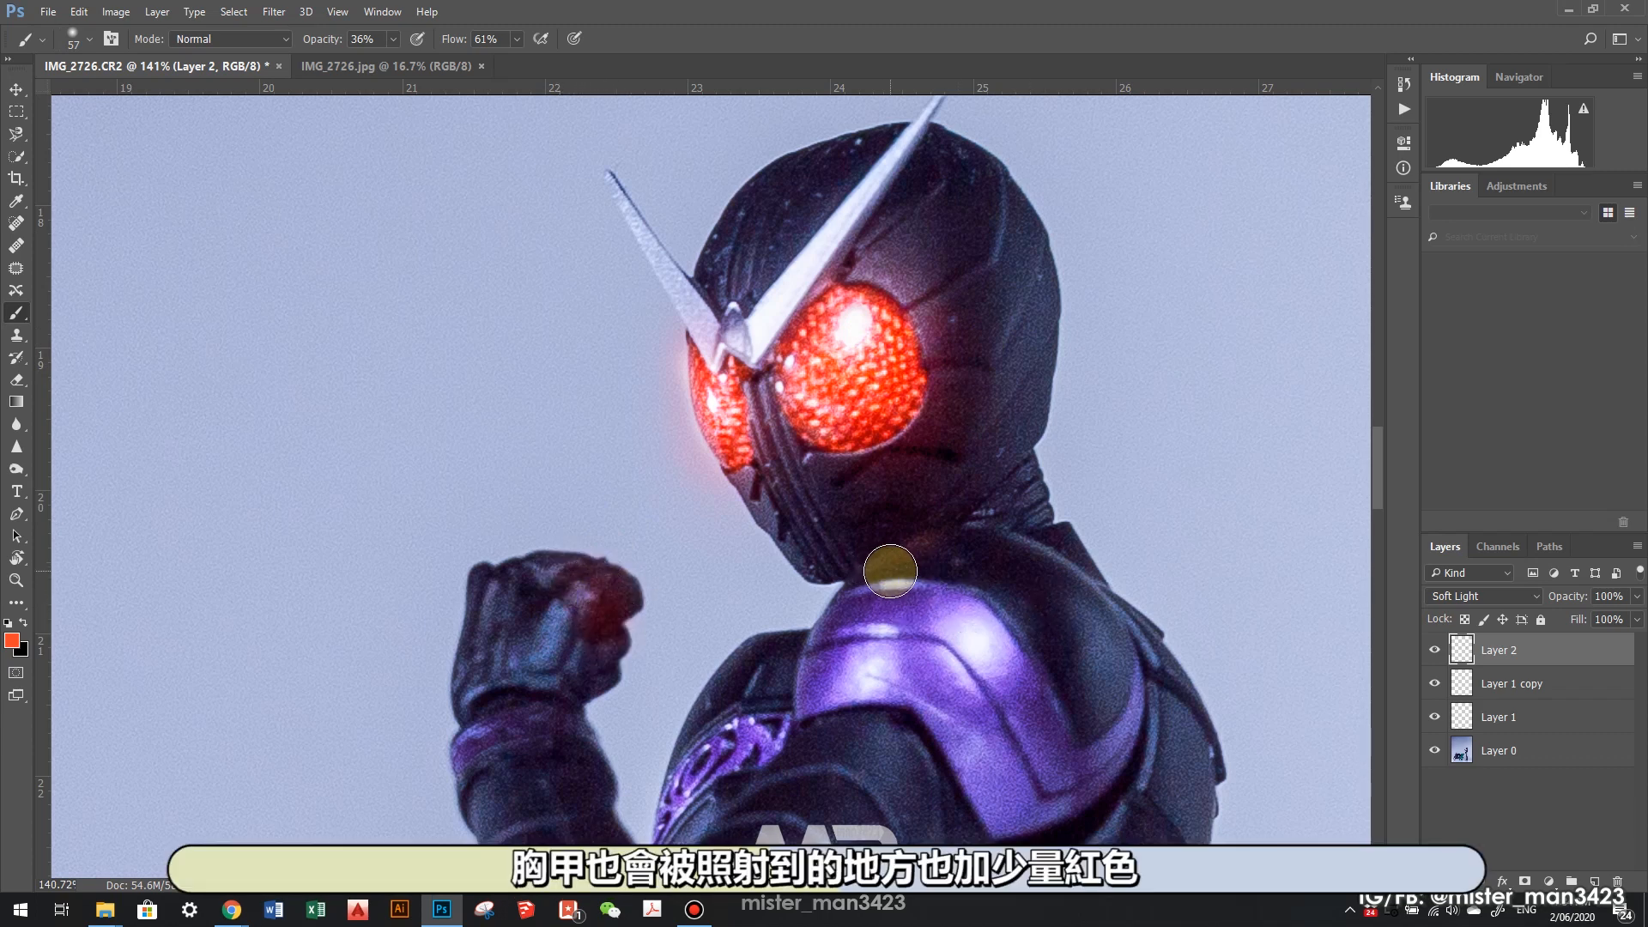
pyautogui.moveTo(889, 571)
pyautogui.mouseDown()
pyautogui.moveTo(969, 546)
pyautogui.moveTo(892, 554)
pyautogui.moveTo(790, 653)
pyautogui.moveTo(760, 643)
pyautogui.moveTo(1037, 600)
pyautogui.moveTo(1076, 561)
pyautogui.moveTo(771, 653)
pyautogui.mouseUp()
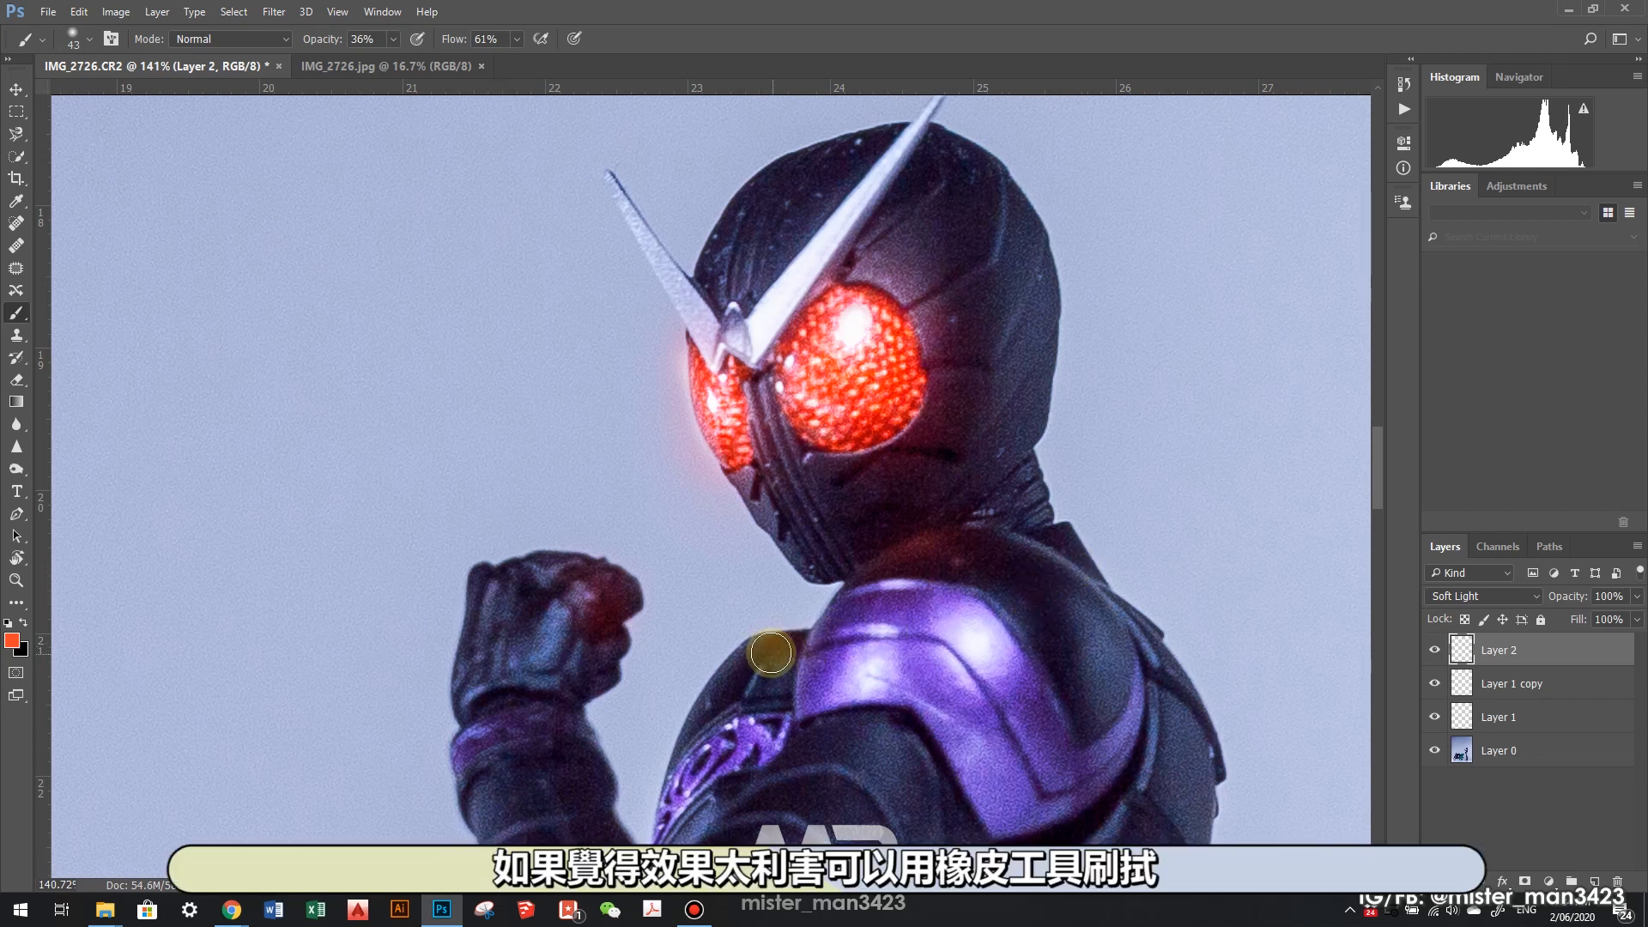
# - Soften the overly strong red on the fist and shoulder with a soft 147 px Eraser at 33% opacity
pyautogui.scroll(-4, 1188, 570)
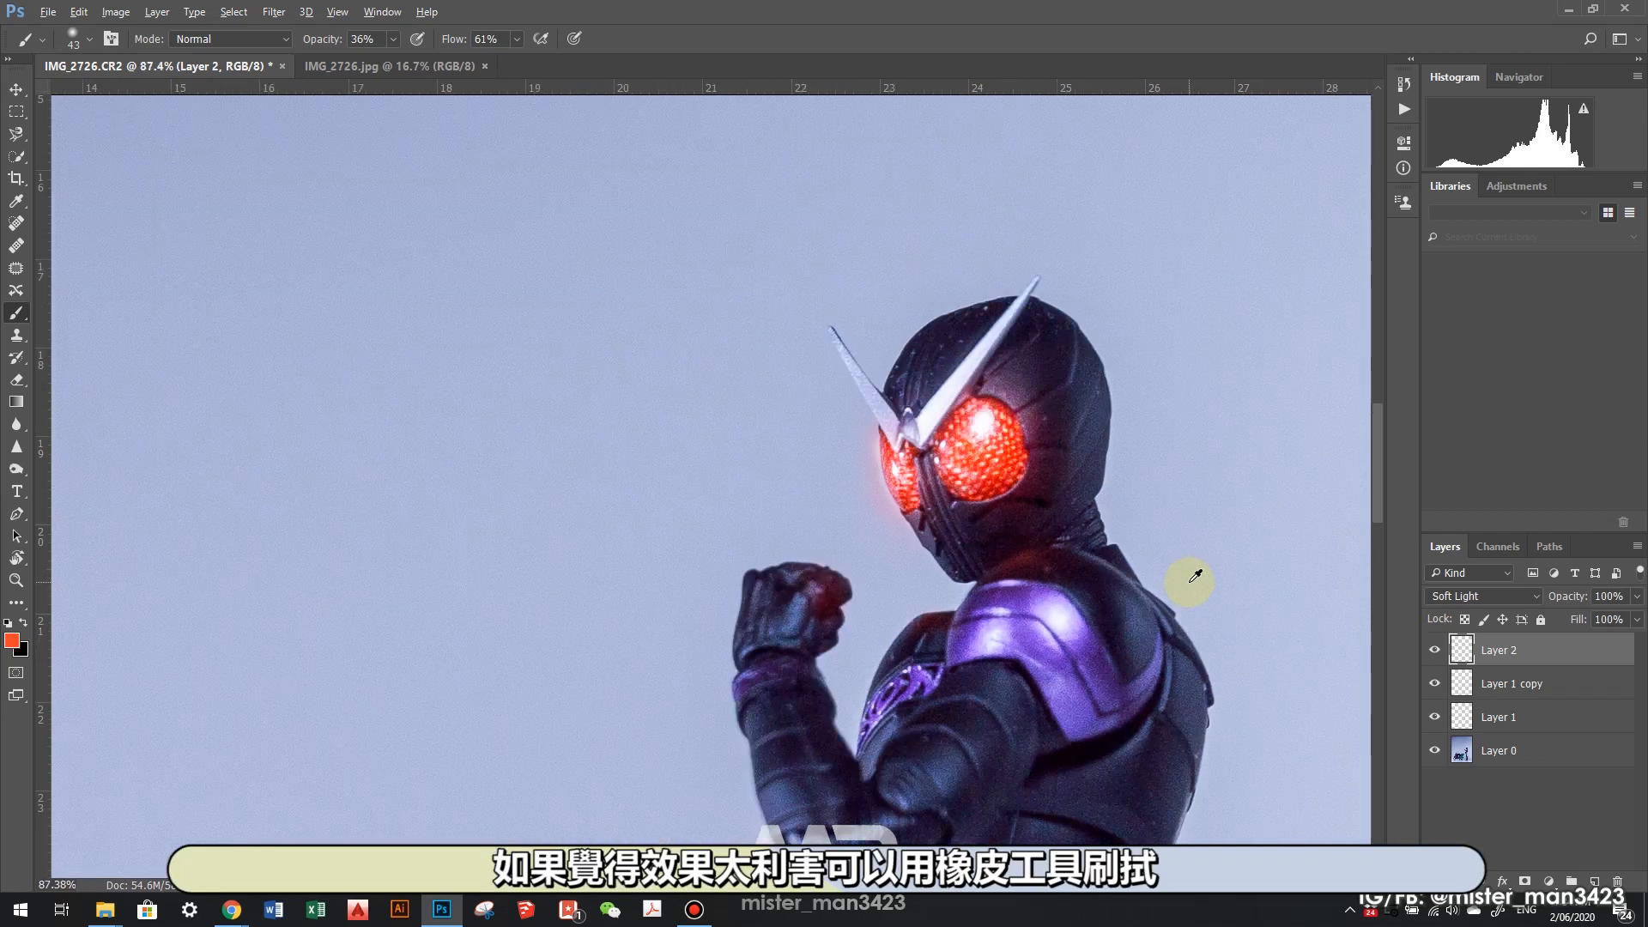
pyautogui.scroll(-2, 1184, 582)
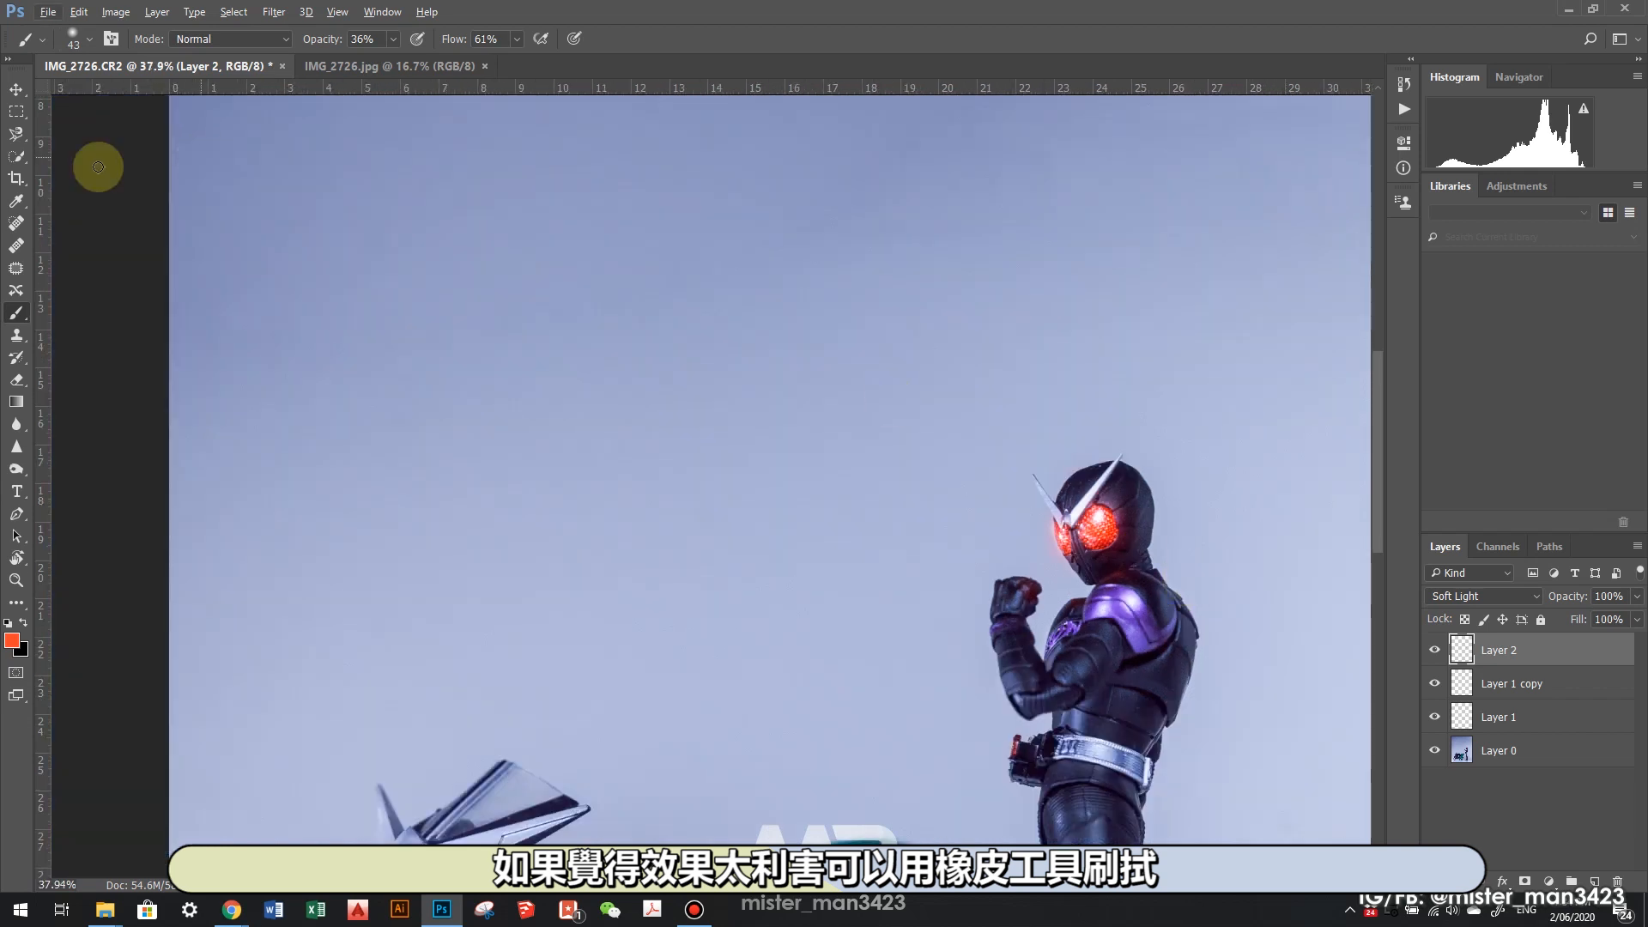
pyautogui.click(16, 378)
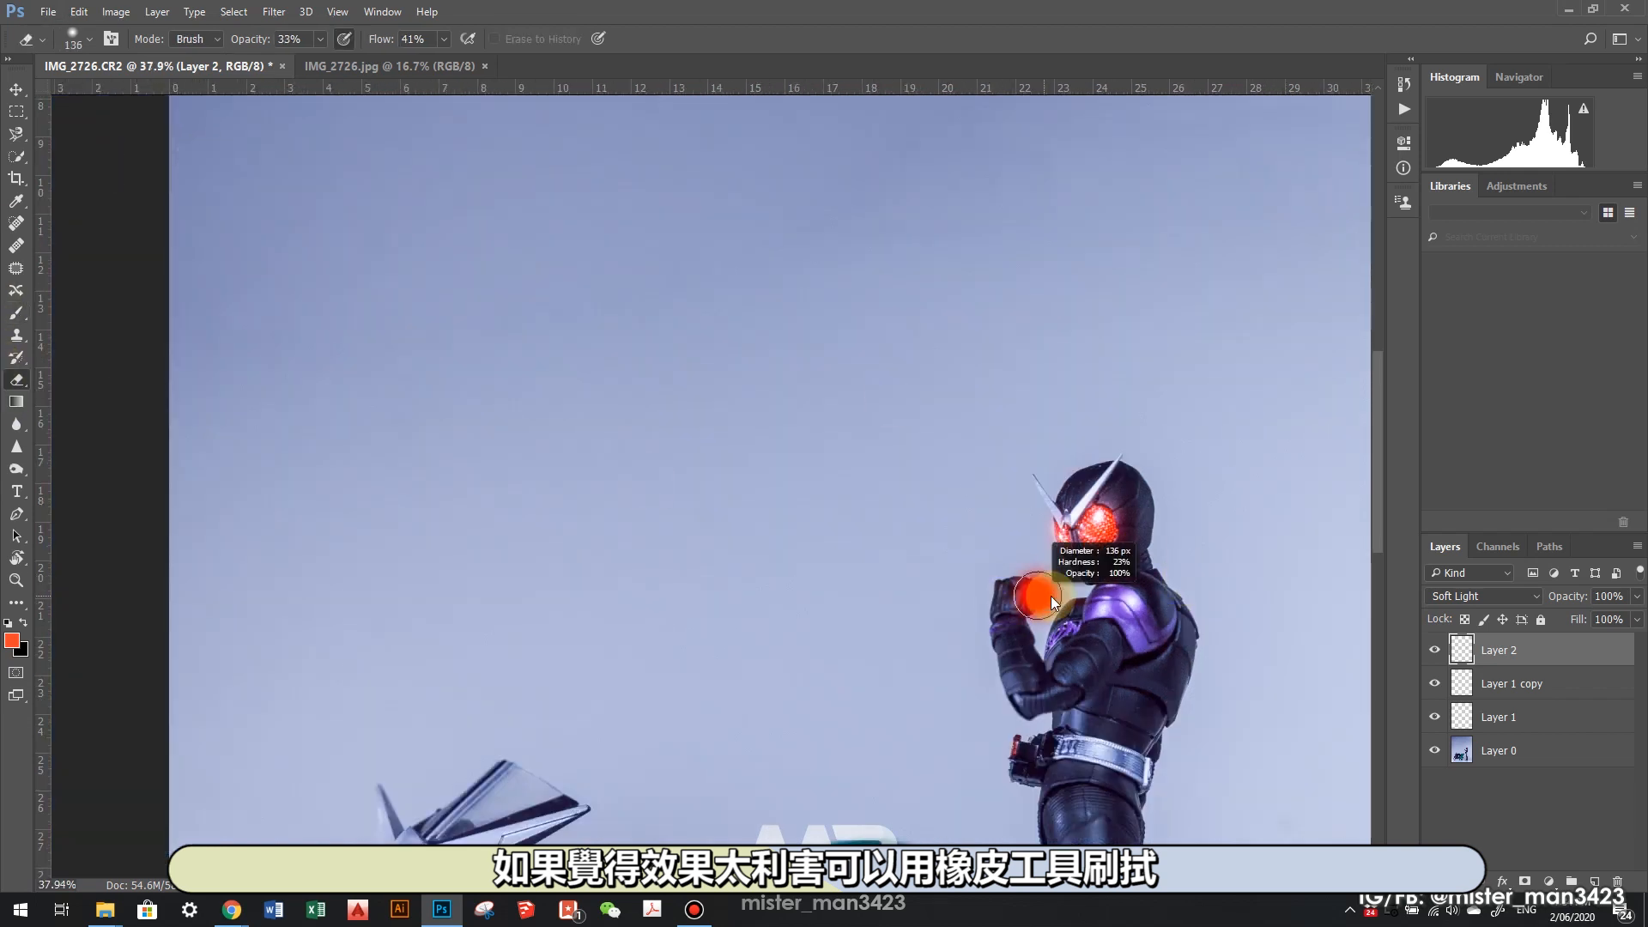
pyautogui.moveTo(1054, 601); pyautogui.dragTo(1021, 578)
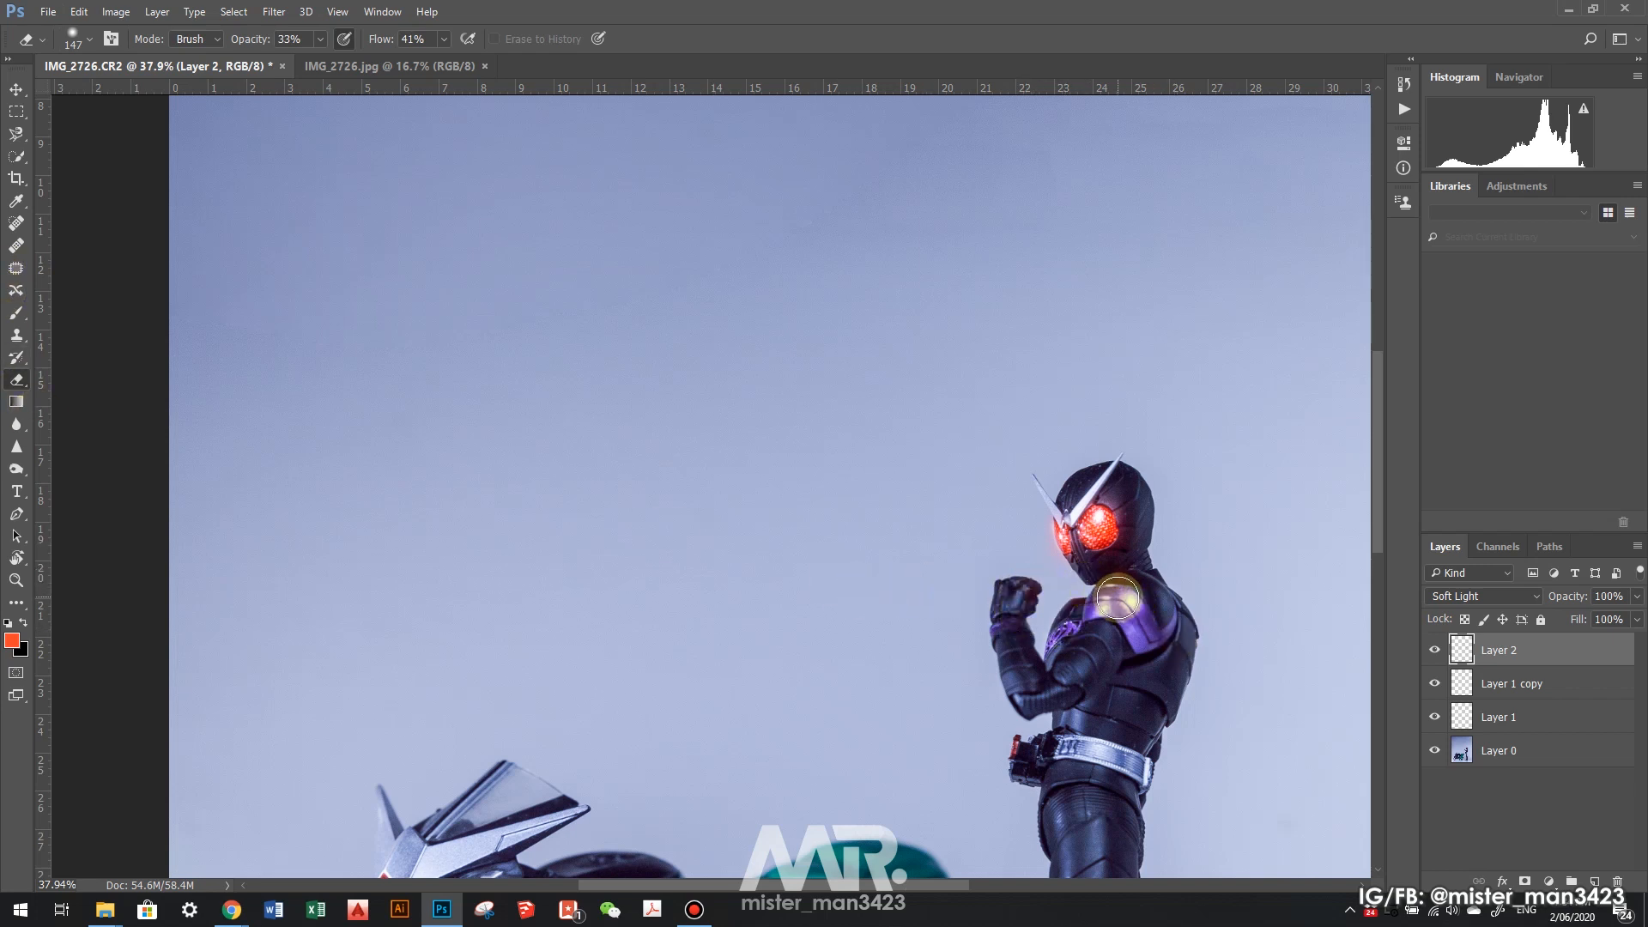
pyautogui.scroll(-3, 918, 534)
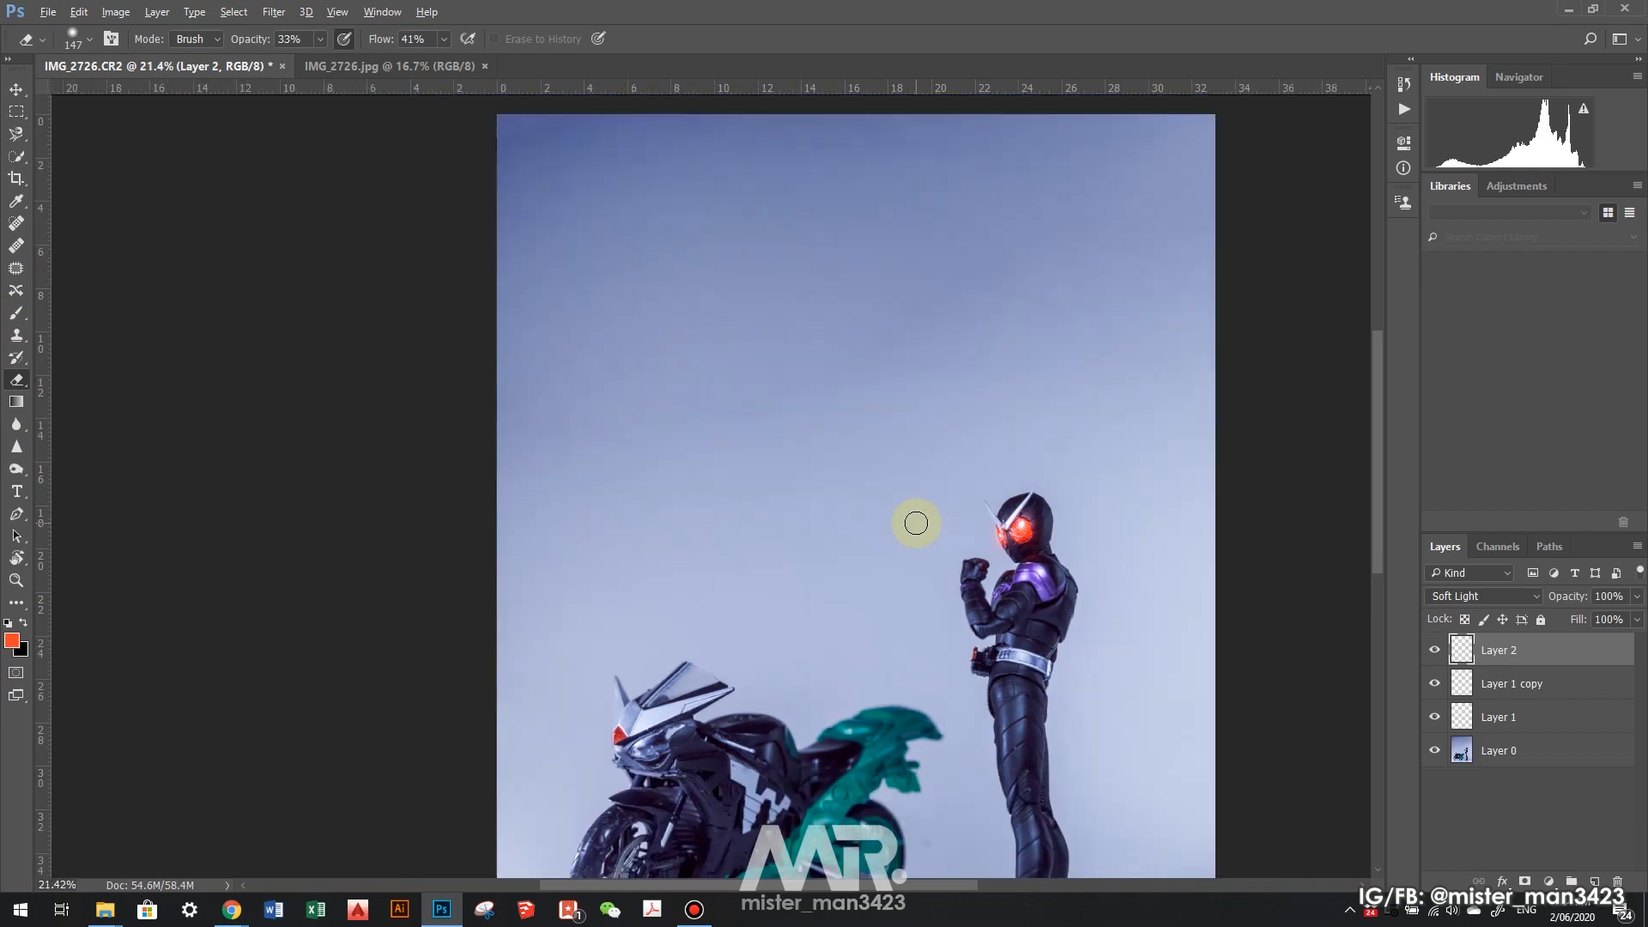
pyautogui.click(17, 89)
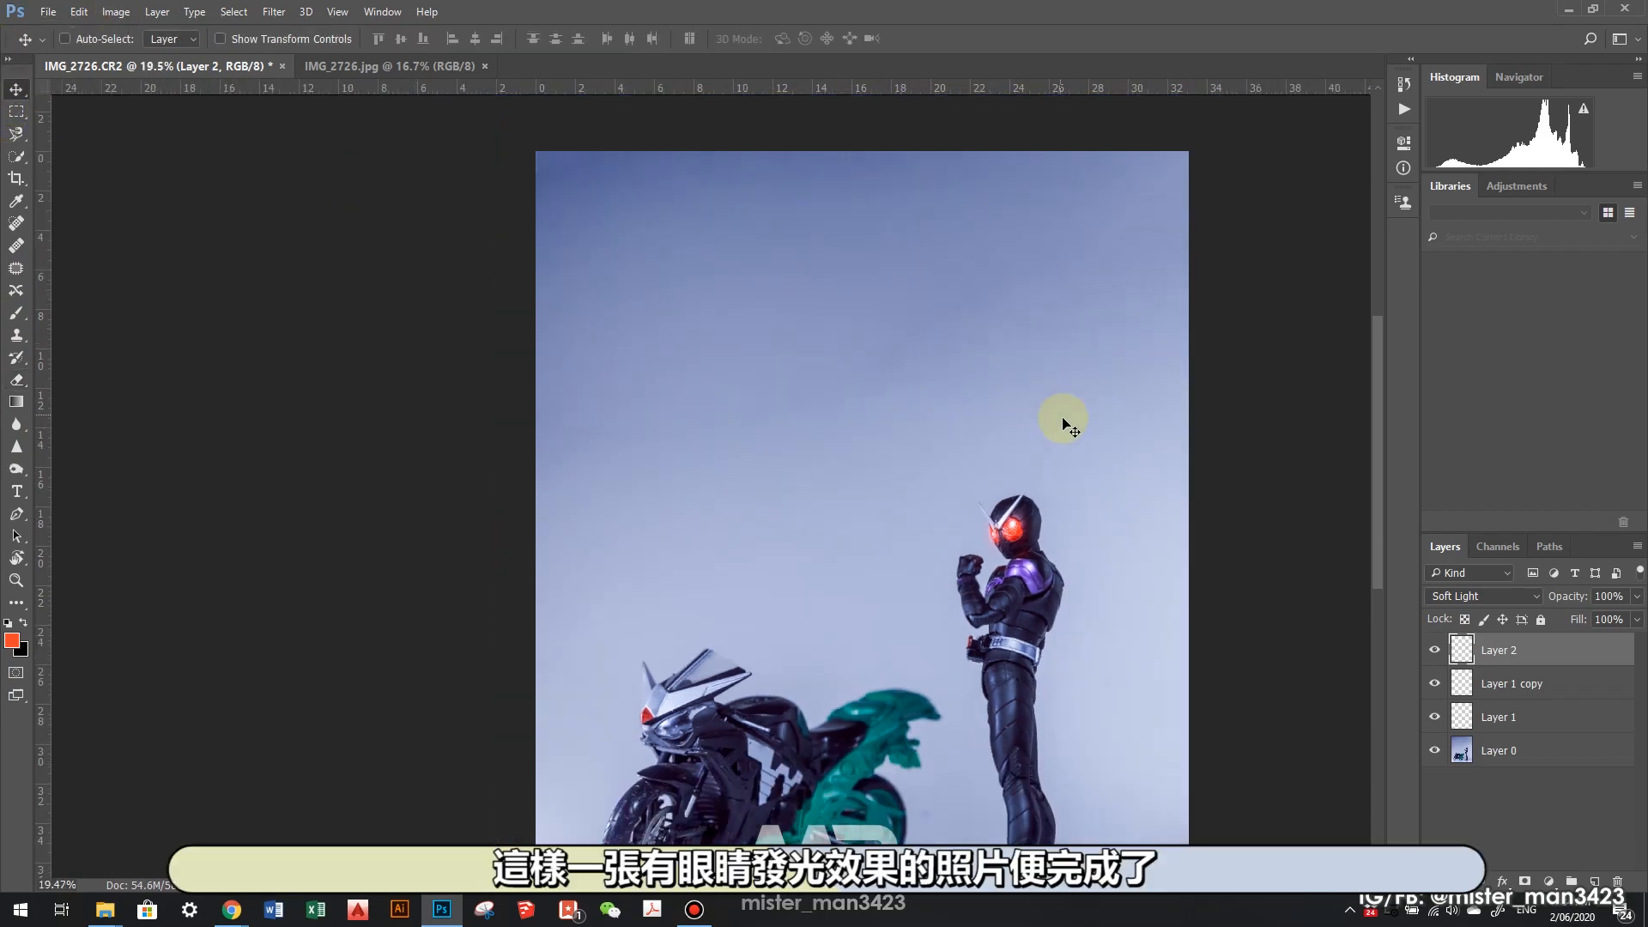